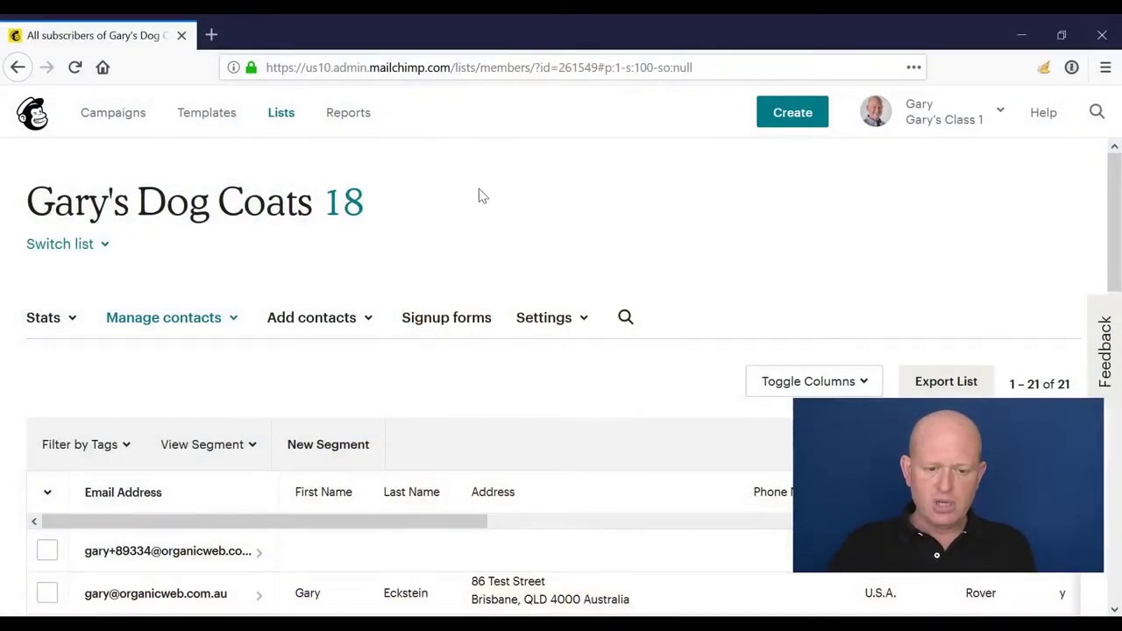
# Step: Examine the Dog's Birthday and neighbouring columns for the contacts in the Dog Coats subscriber list
pyautogui.scroll(-3, 481, 281)
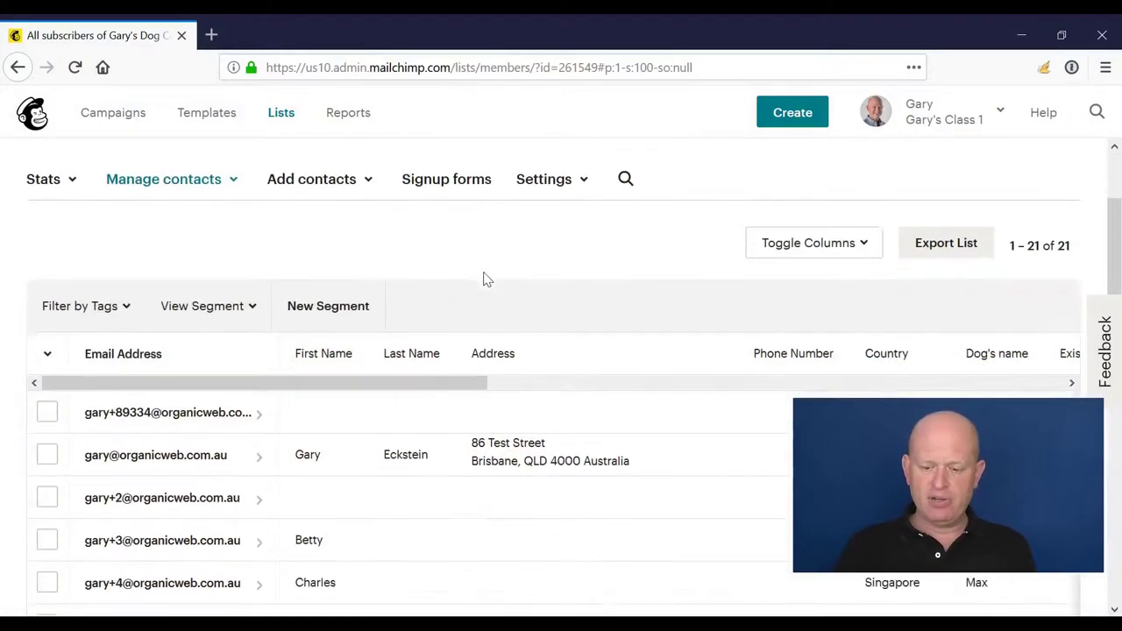
pyautogui.moveTo(459, 321); pyautogui.dragTo(830, 320)
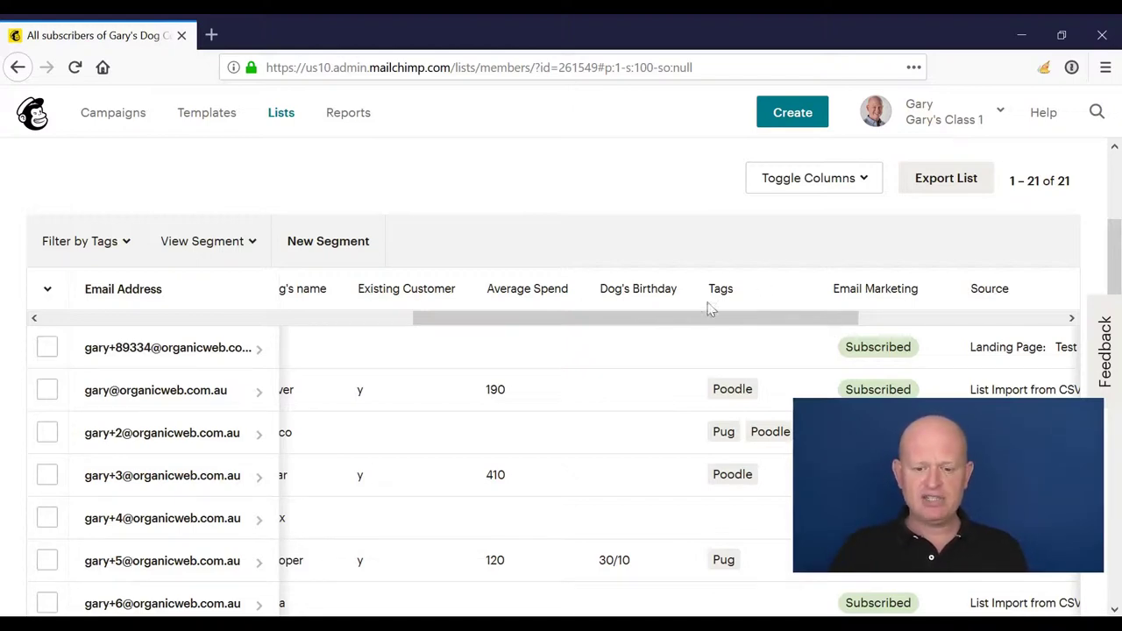
pyautogui.scroll(-2, 611, 299)
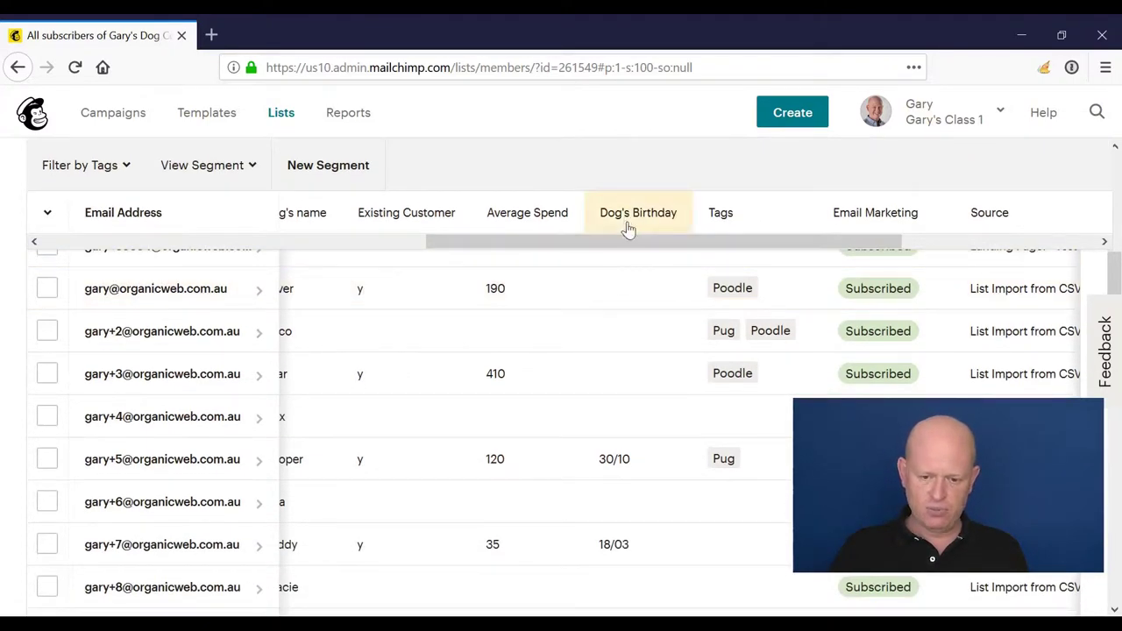
pyautogui.scroll(-4, 640, 330)
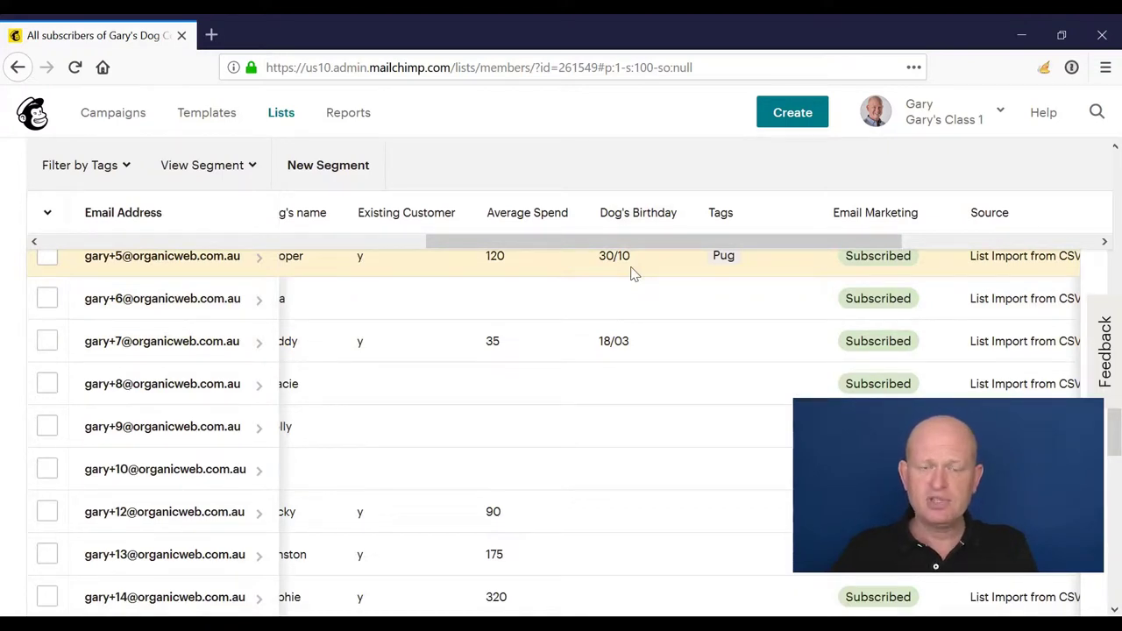
# Step: Start creating a new email campaign of the Automated type
pyautogui.click(97, 125)
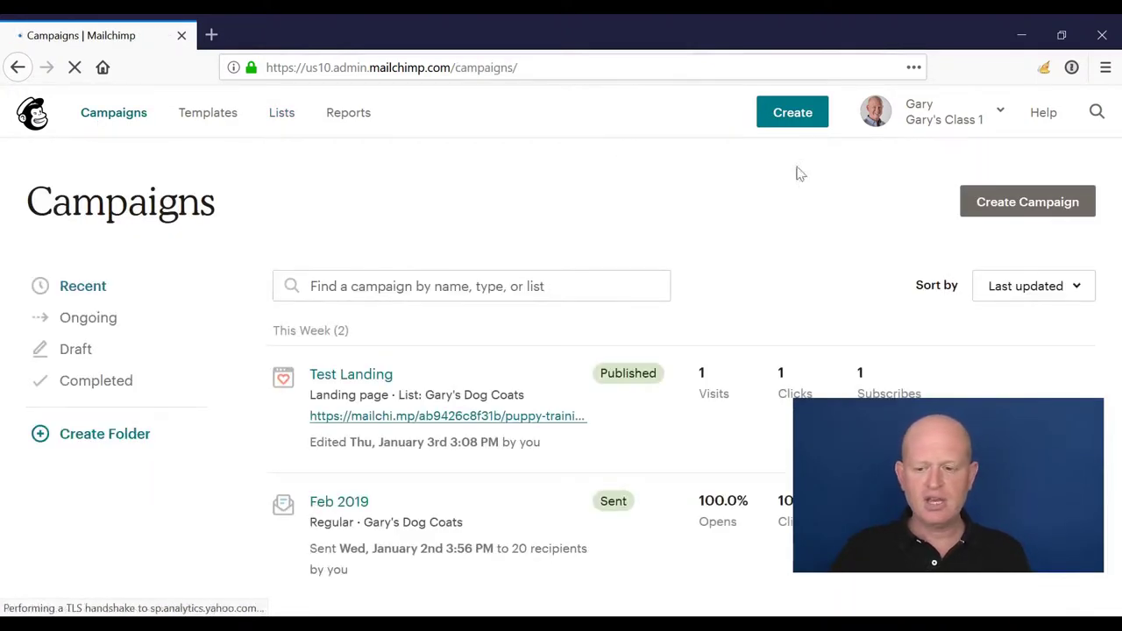
pyautogui.click(974, 203)
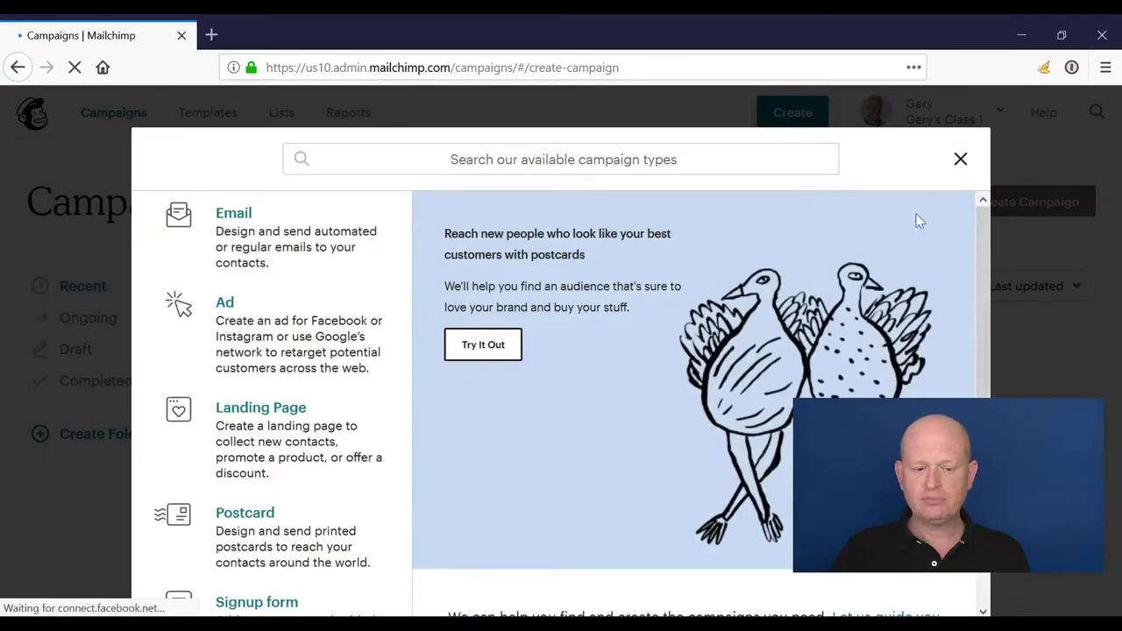
pyautogui.click(277, 246)
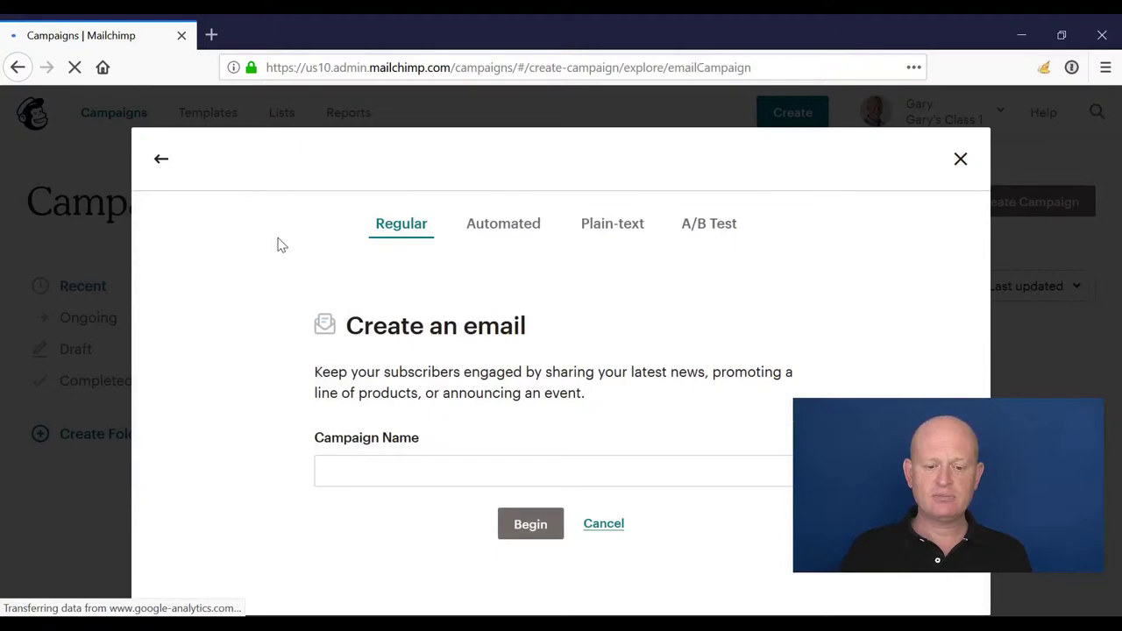
pyautogui.click(540, 230)
# Step: Choose the Say 'happy birthday' automation and begin it with the suggested campaign name and the Dog Coats list
pyautogui.scroll(-2, 540, 234)
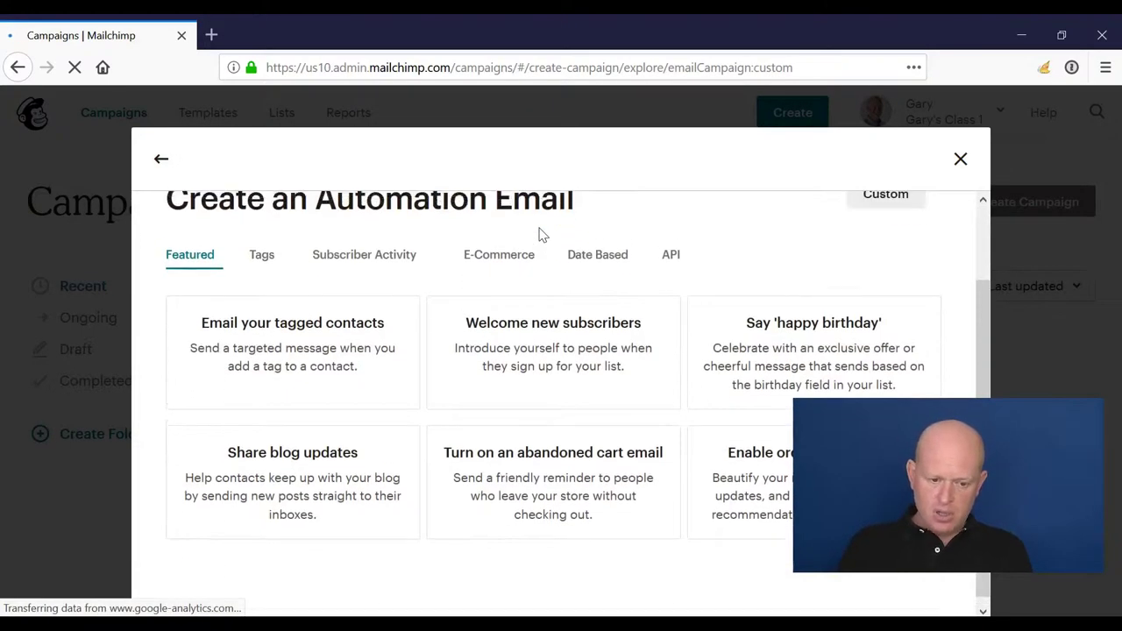
pyautogui.scroll(2, 540, 233)
pyautogui.scroll(-2, 540, 233)
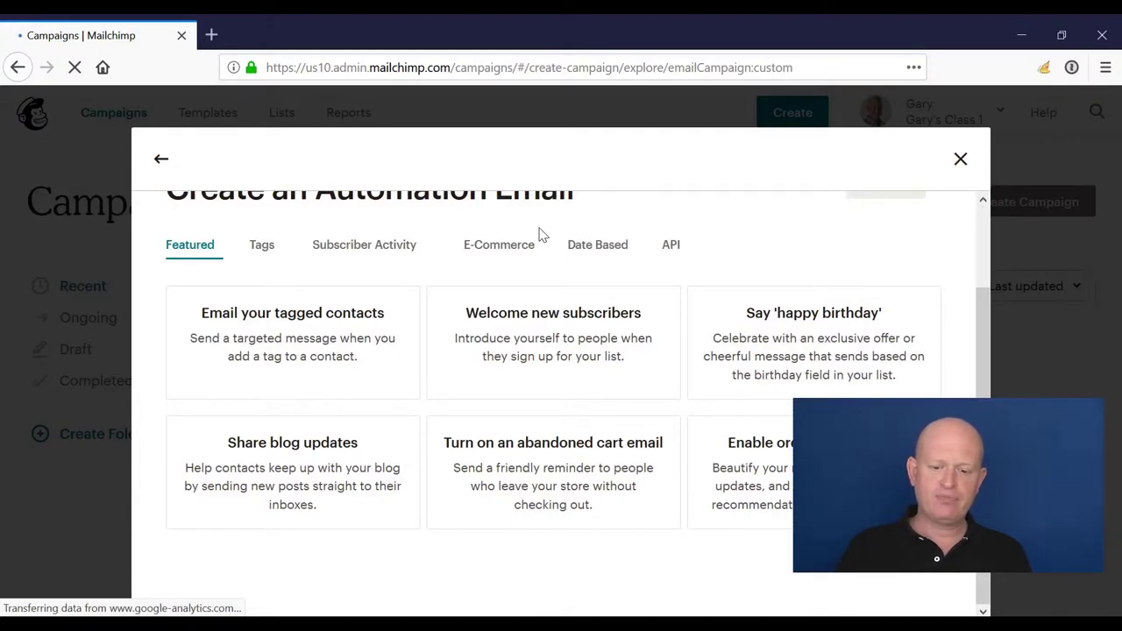
pyautogui.scroll(2, 875, 235)
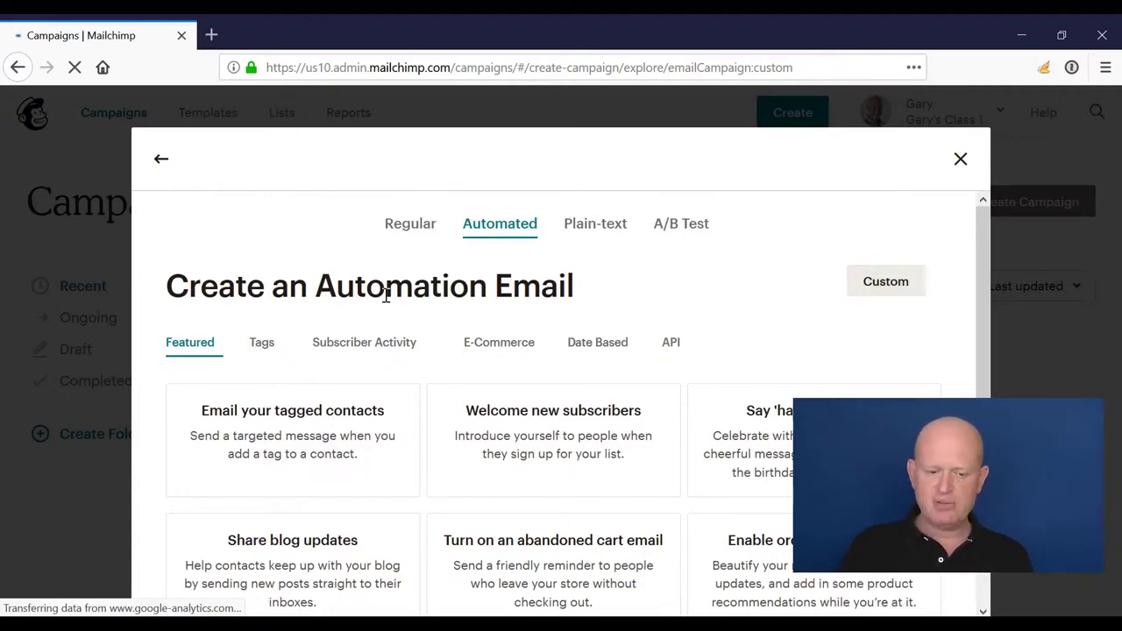
pyautogui.scroll(-2, 386, 293)
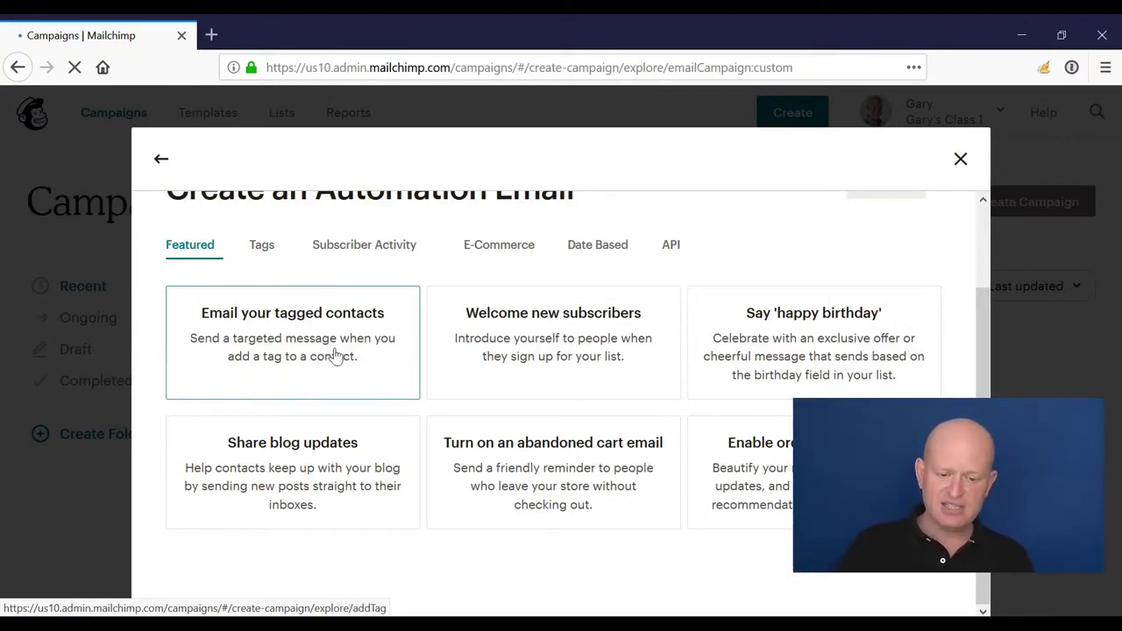
pyautogui.click(840, 354)
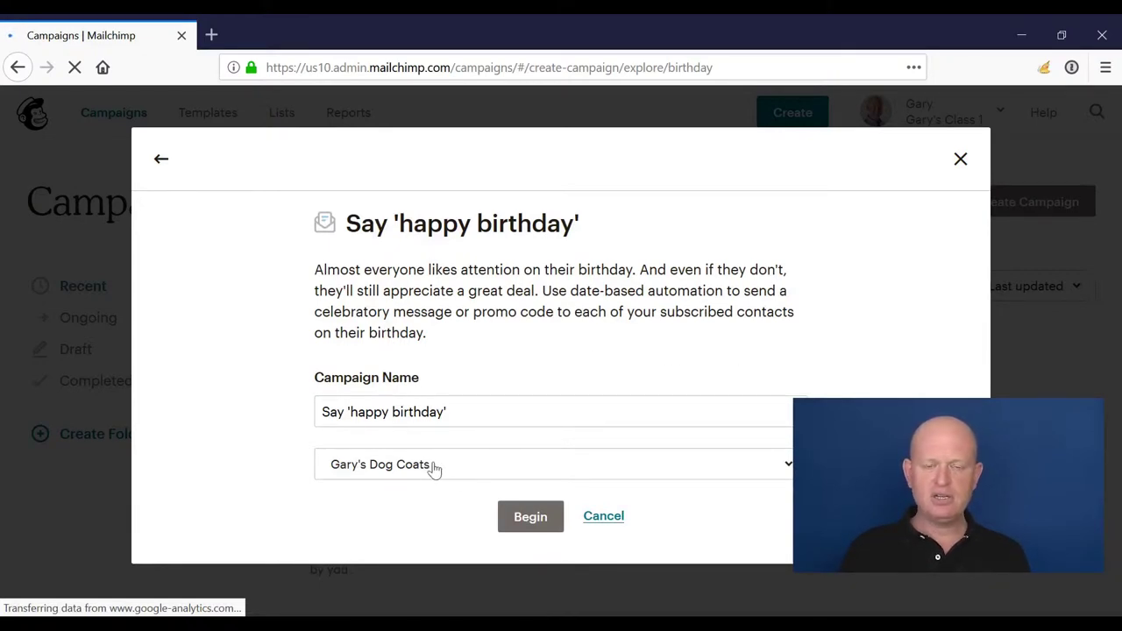
pyautogui.click(536, 524)
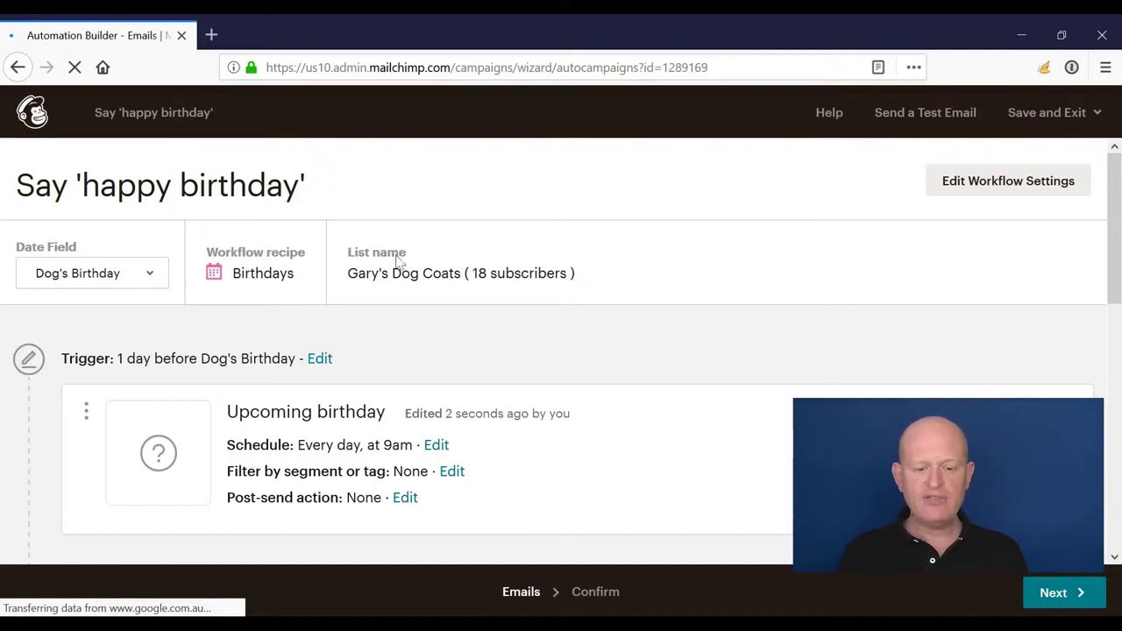
# Step: Delete the Birthday follow-up email from the workflow, confirming with DELETE
pyautogui.scroll(-2, 370, 386)
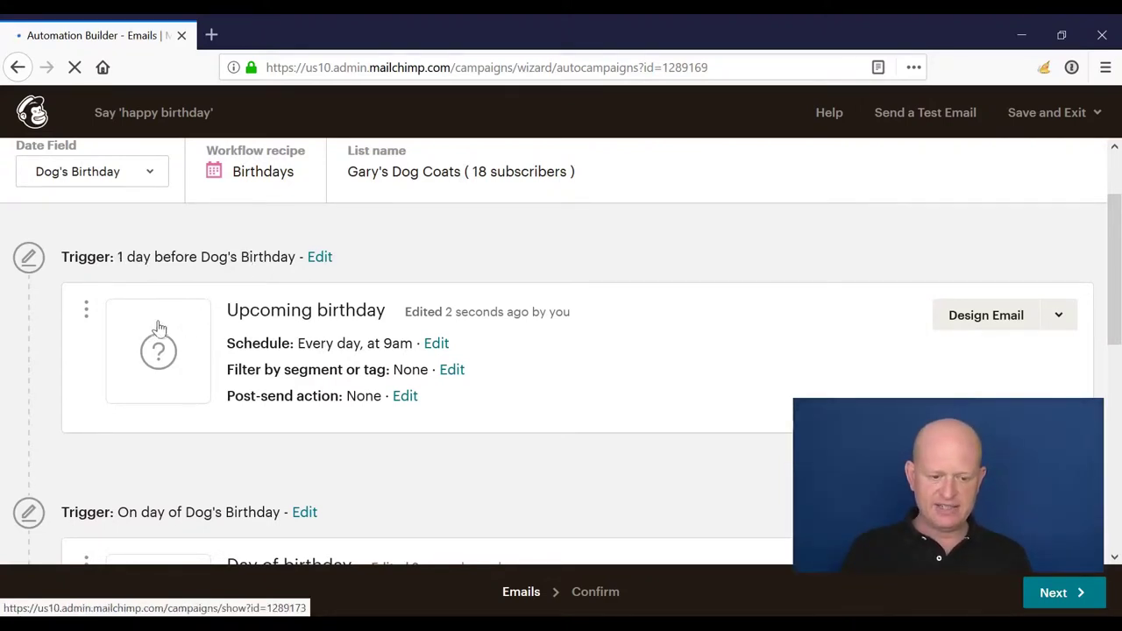
pyautogui.scroll(-4, 186, 342)
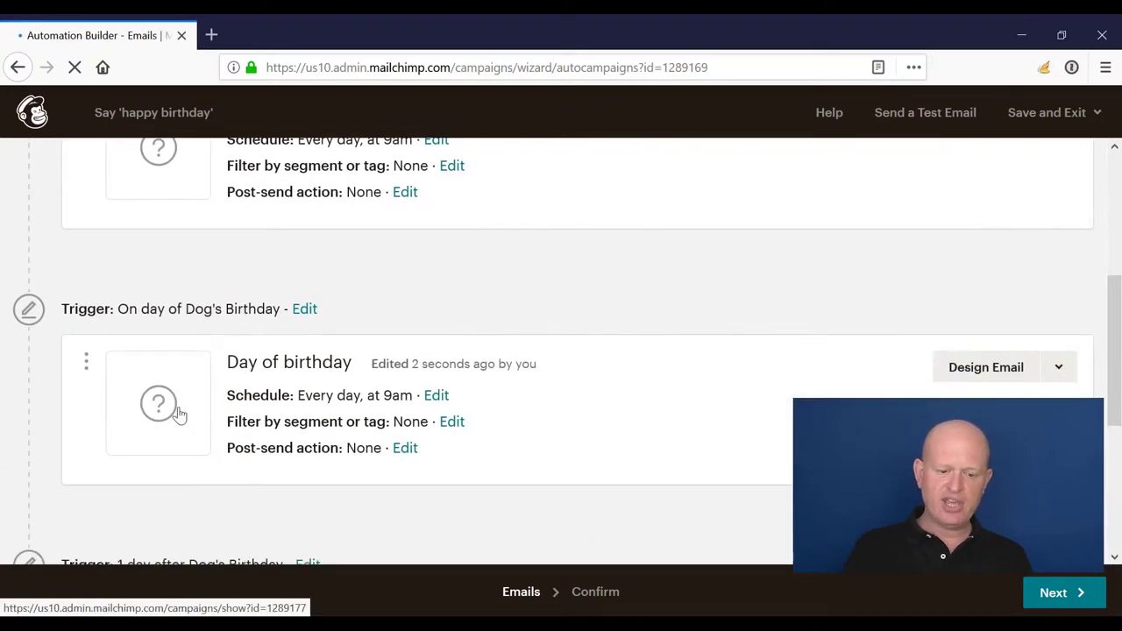
pyautogui.scroll(-6, 198, 386)
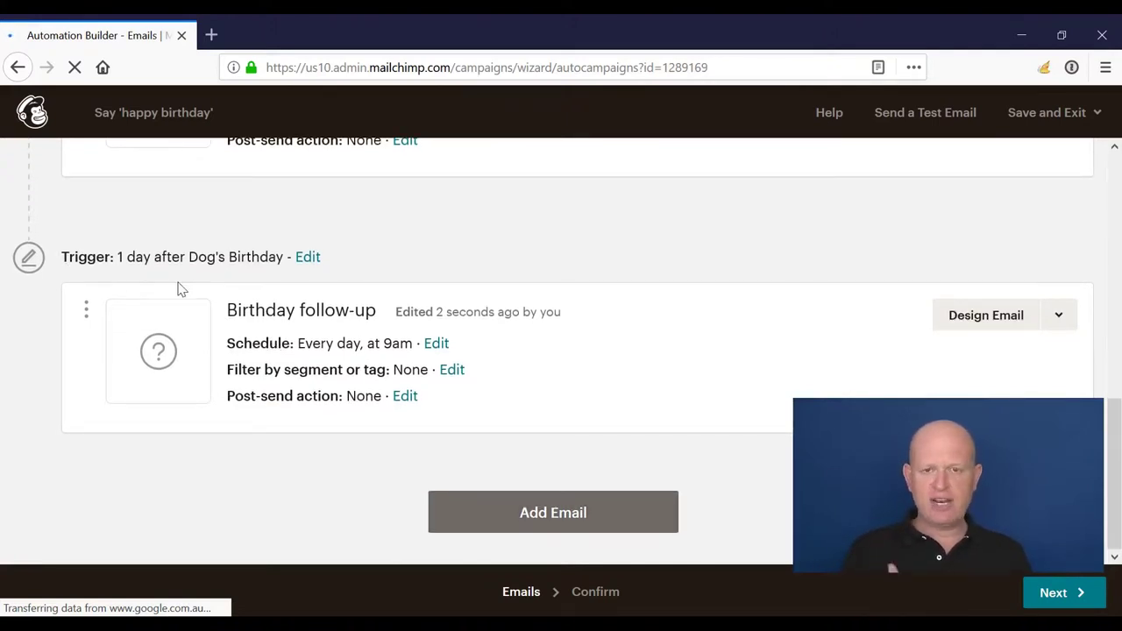
pyautogui.click(1071, 314)
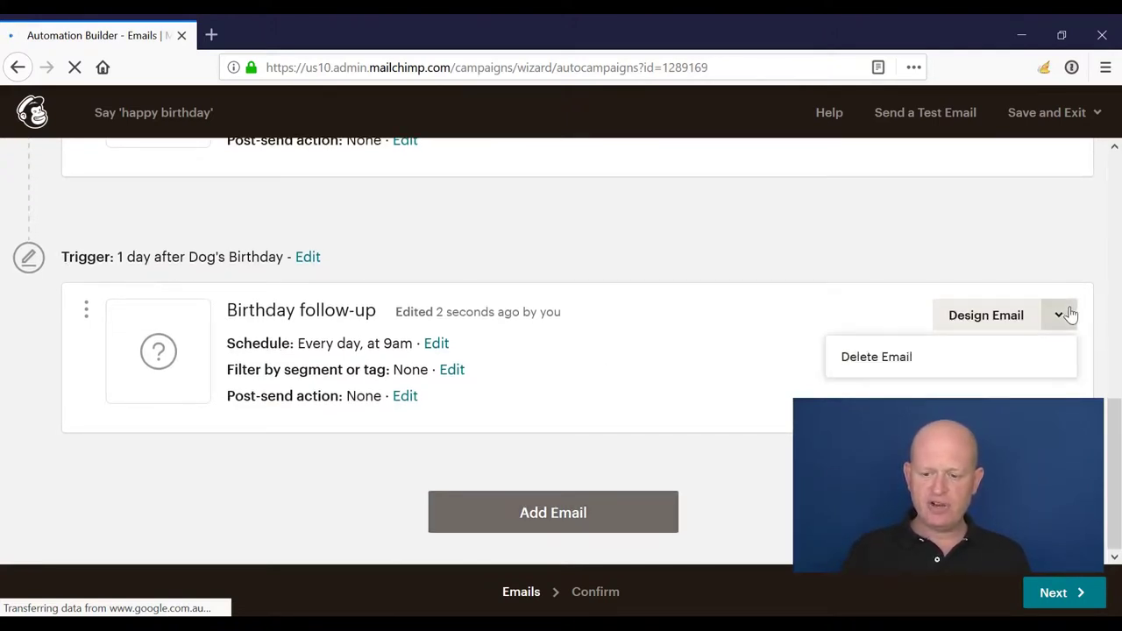
pyautogui.click(966, 349)
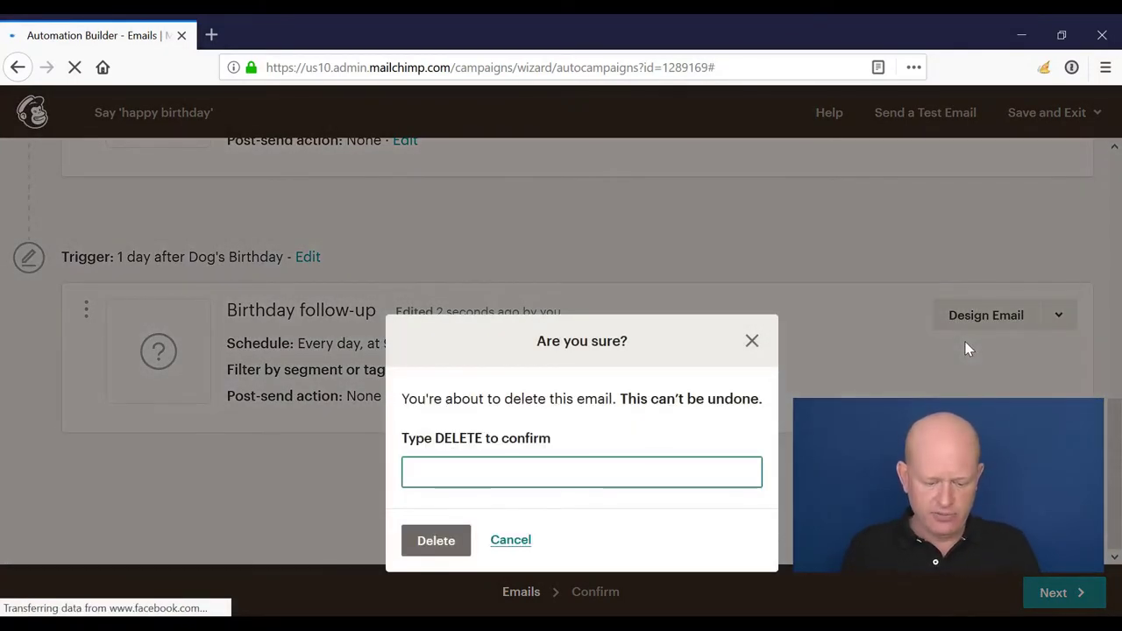
pyautogui.write('DELETE')
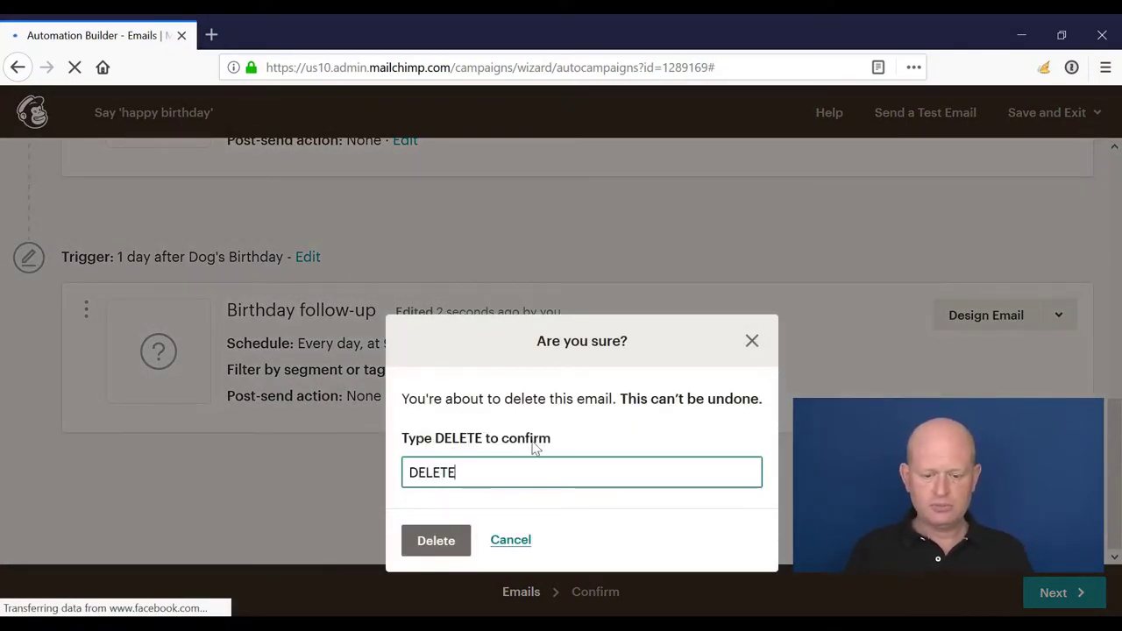
pyautogui.click(438, 541)
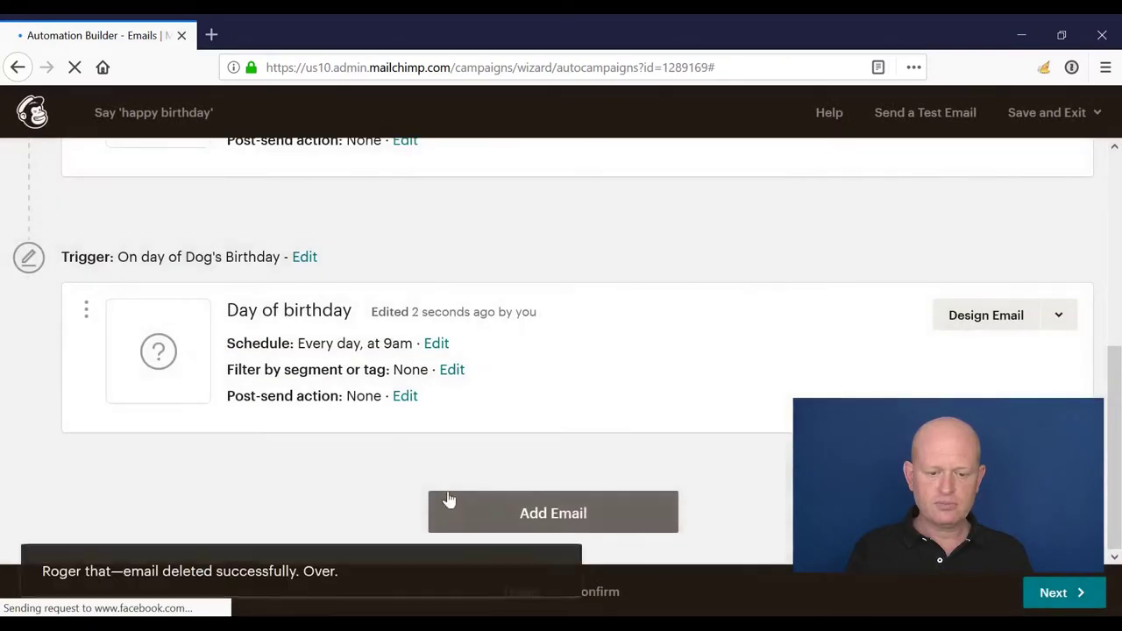
# Step: Set the Upcoming birthday email's trigger to 10 days before Dog's Birthday
pyautogui.scroll(3, 454, 461)
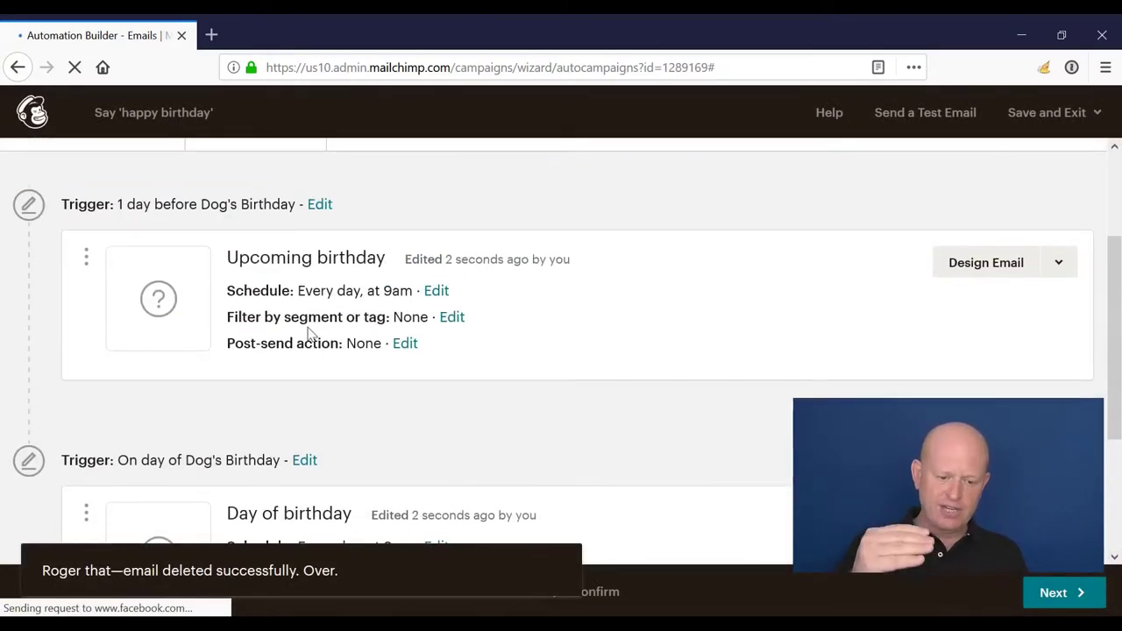
pyautogui.scroll(-3, 318, 346)
pyautogui.scroll(2, 341, 409)
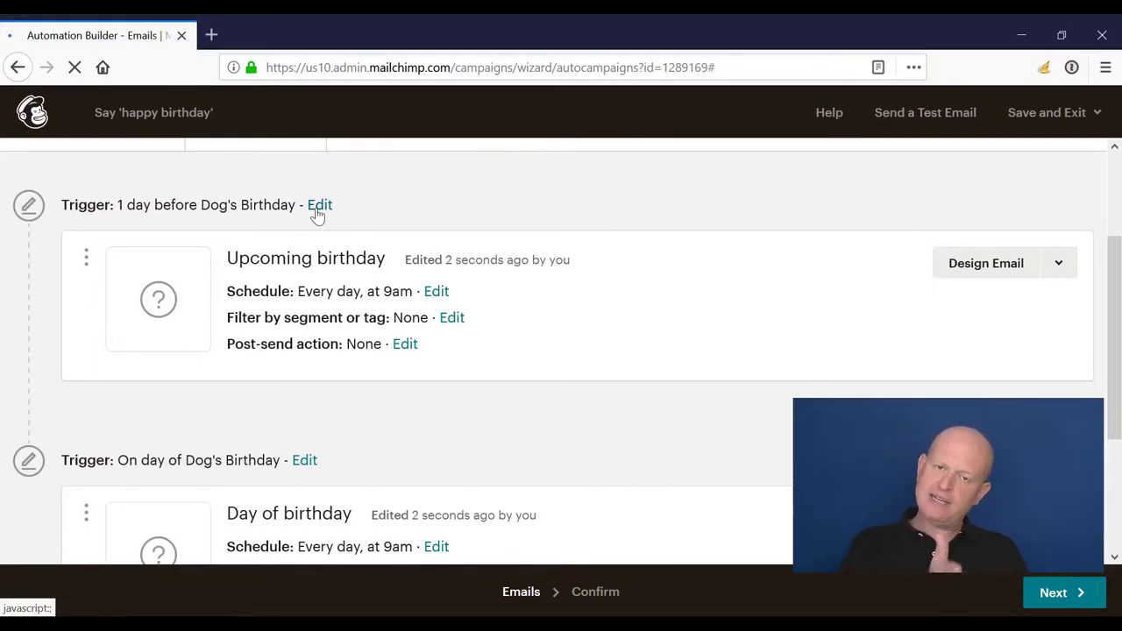
pyautogui.click(319, 207)
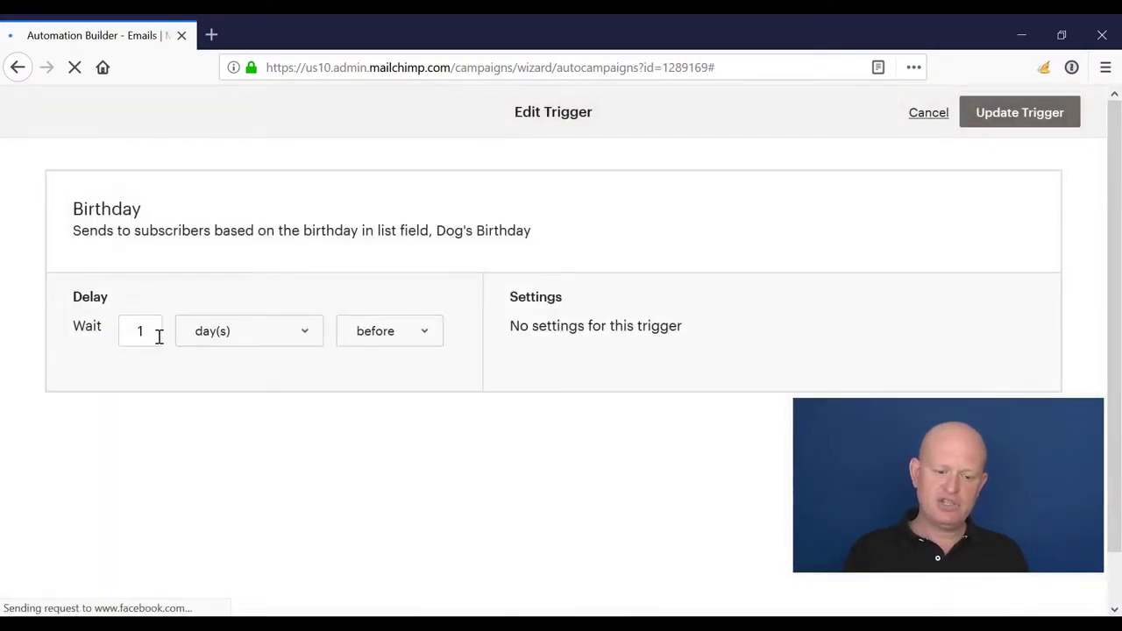
pyautogui.click(158, 336)
pyautogui.write('0')
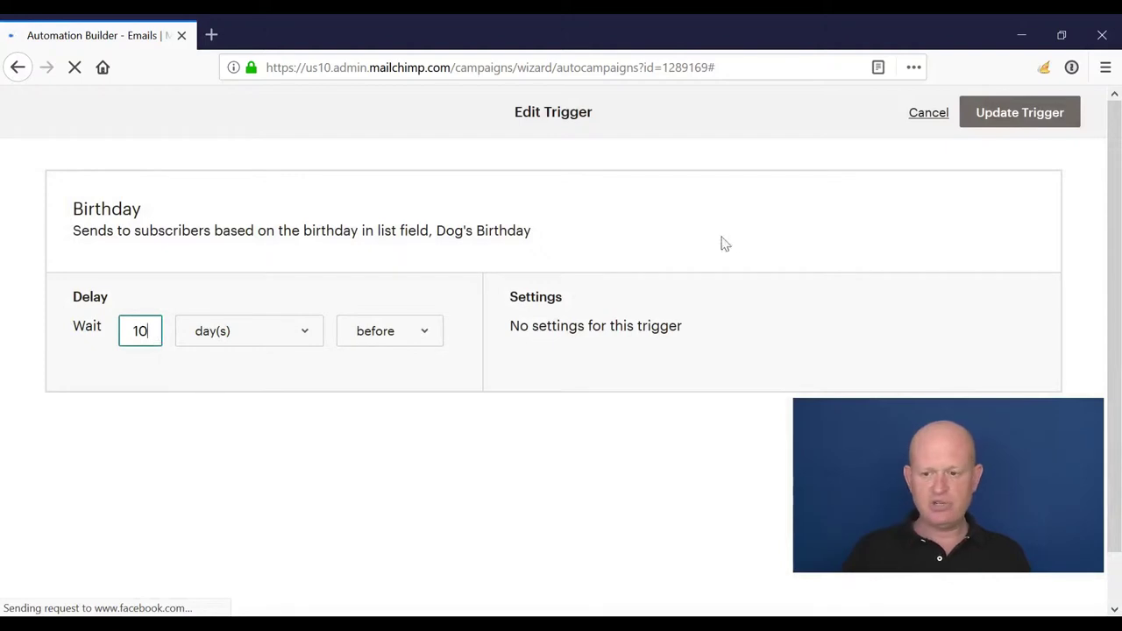
pyautogui.click(1009, 123)
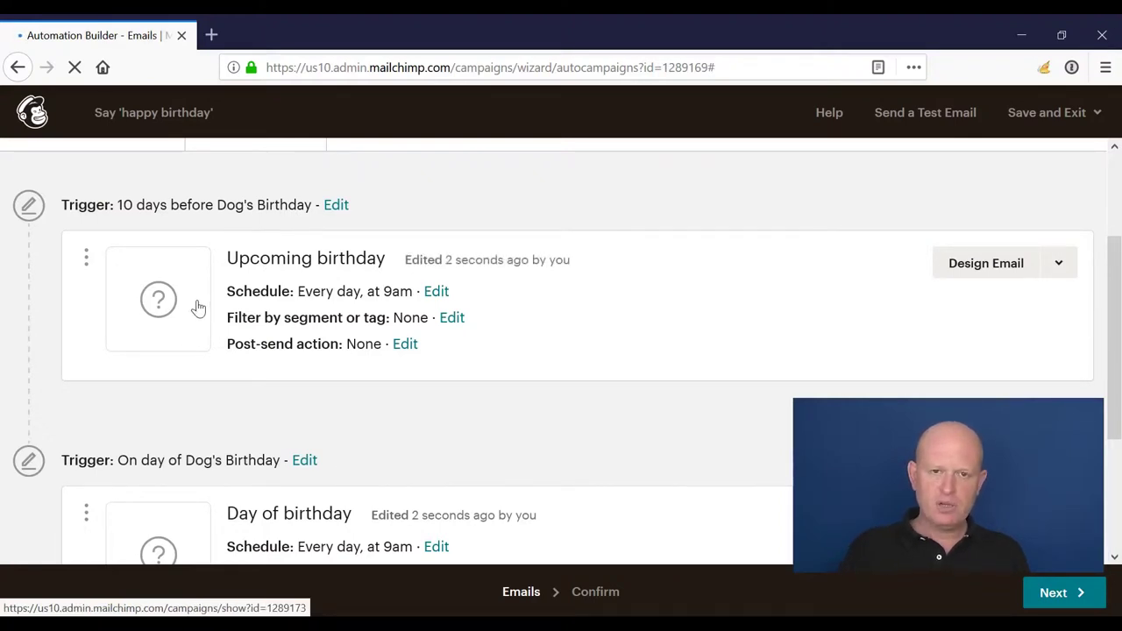
# Step: Delete the Upcoming birthday email from the workflow, confirming with DELETE
pyautogui.scroll(-3, 201, 307)
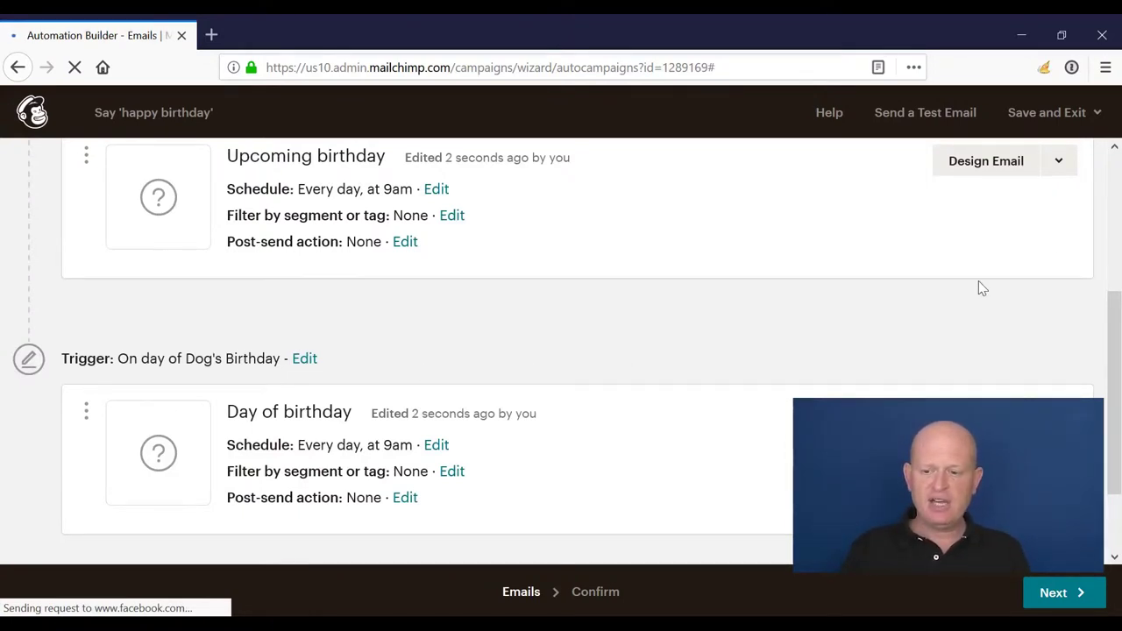
pyautogui.click(1059, 162)
pyautogui.click(898, 215)
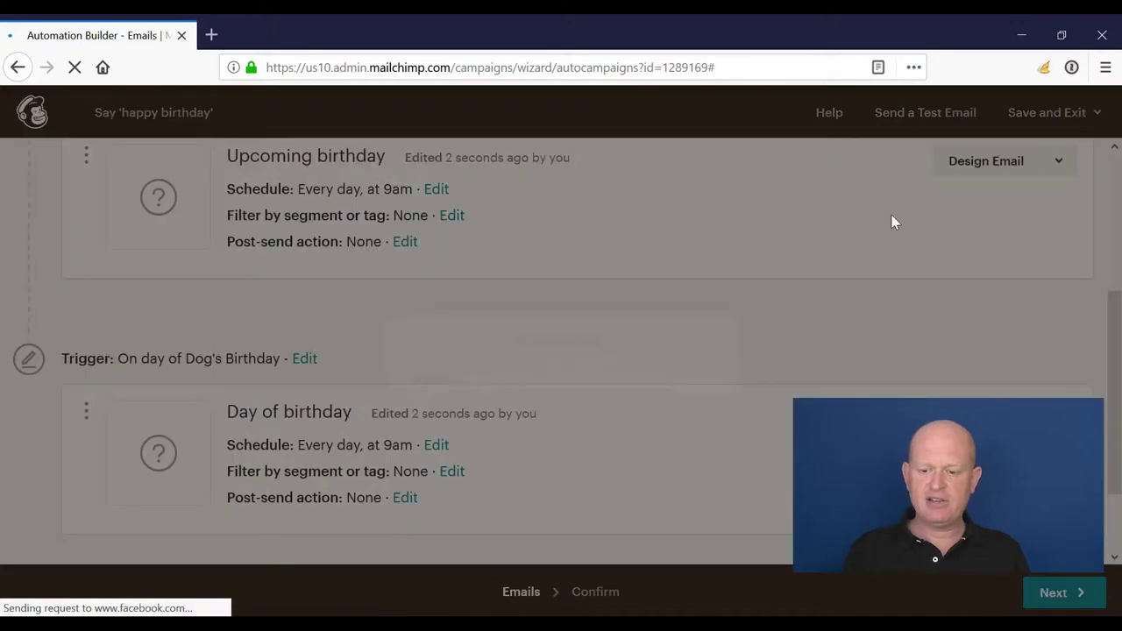
pyautogui.write('DELETE')
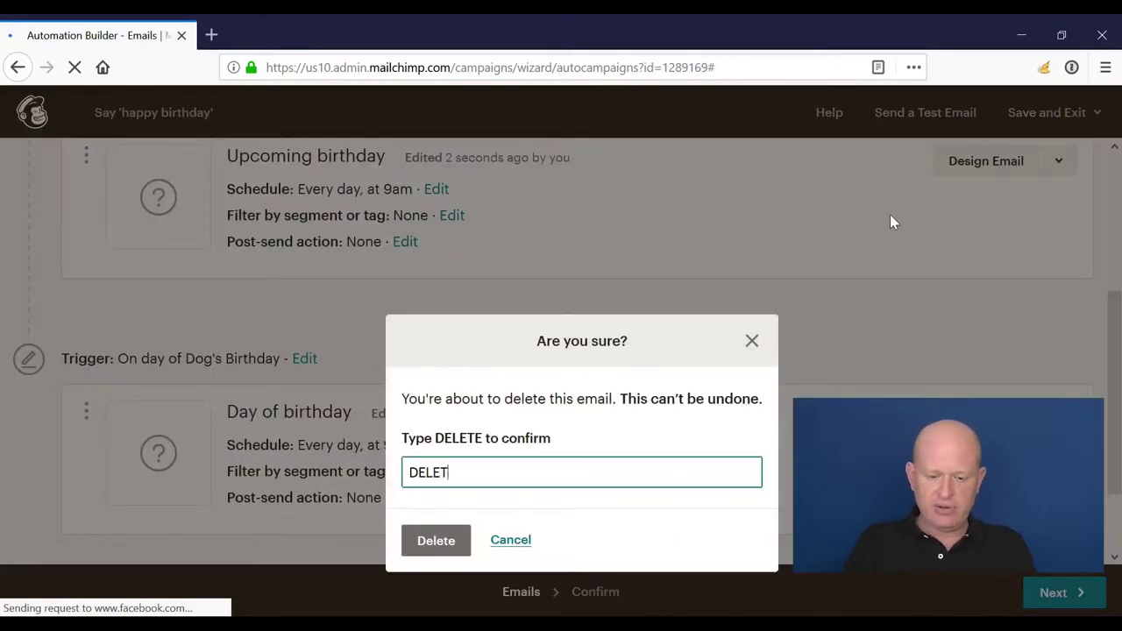
pyautogui.click(444, 551)
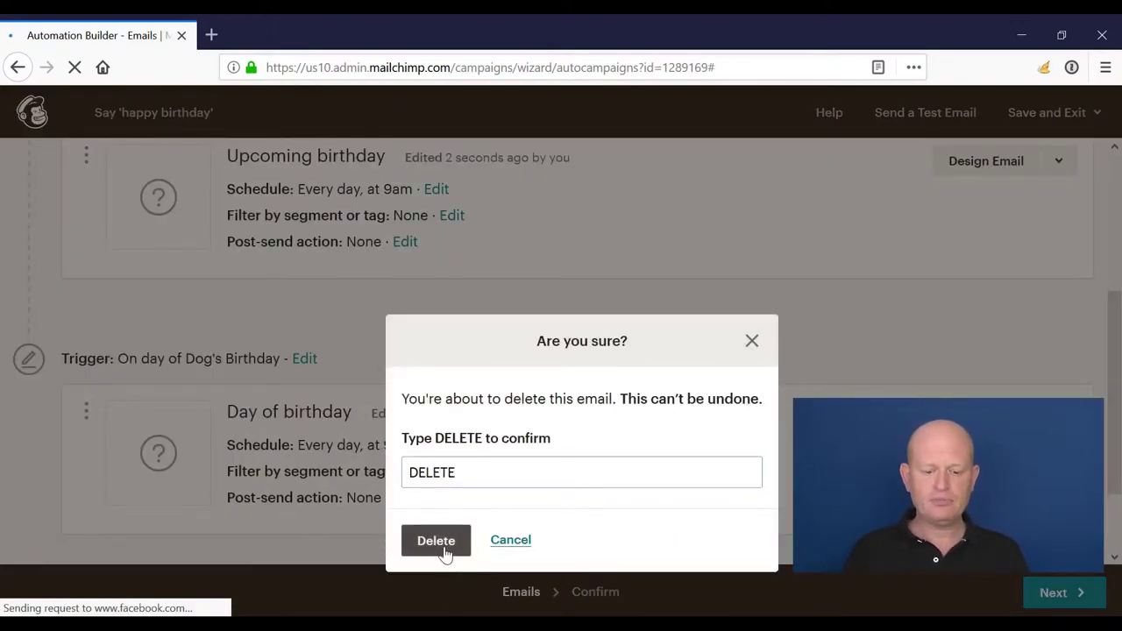
# Step: Start designing the Day of birthday email using the basic 1 Column layout
pyautogui.scroll(2, 440, 428)
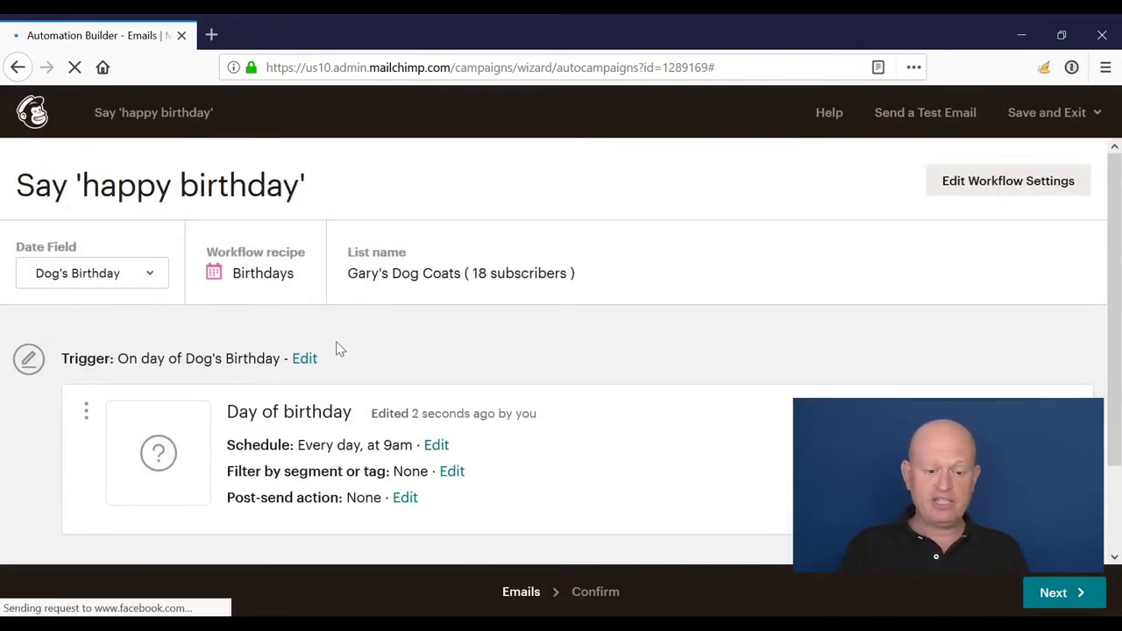
pyautogui.scroll(-2, 338, 348)
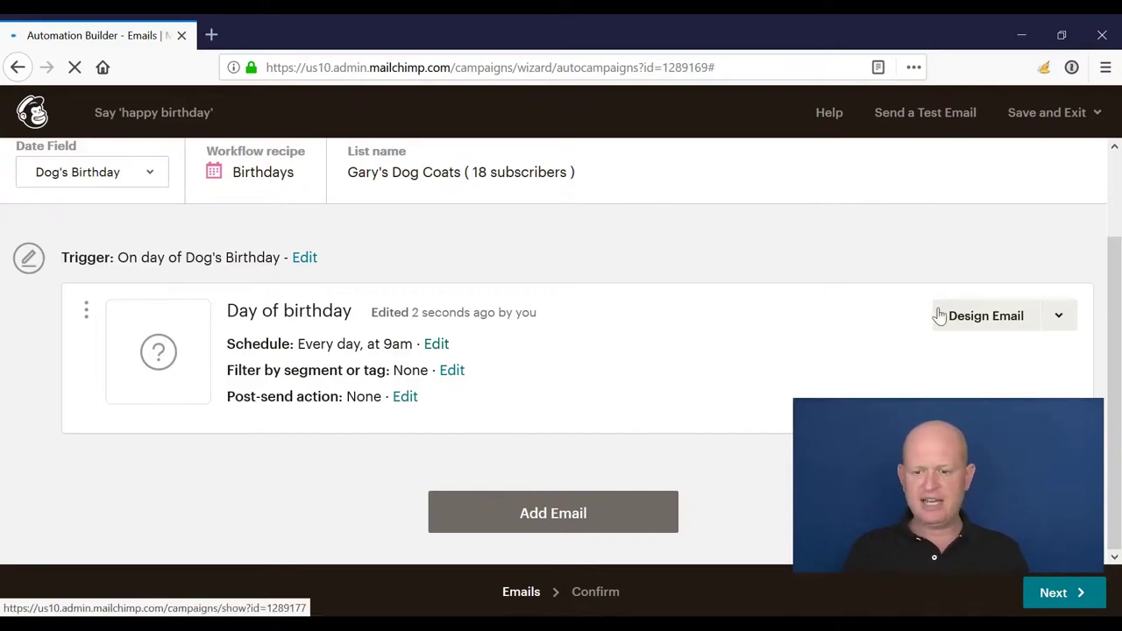
pyautogui.click(971, 317)
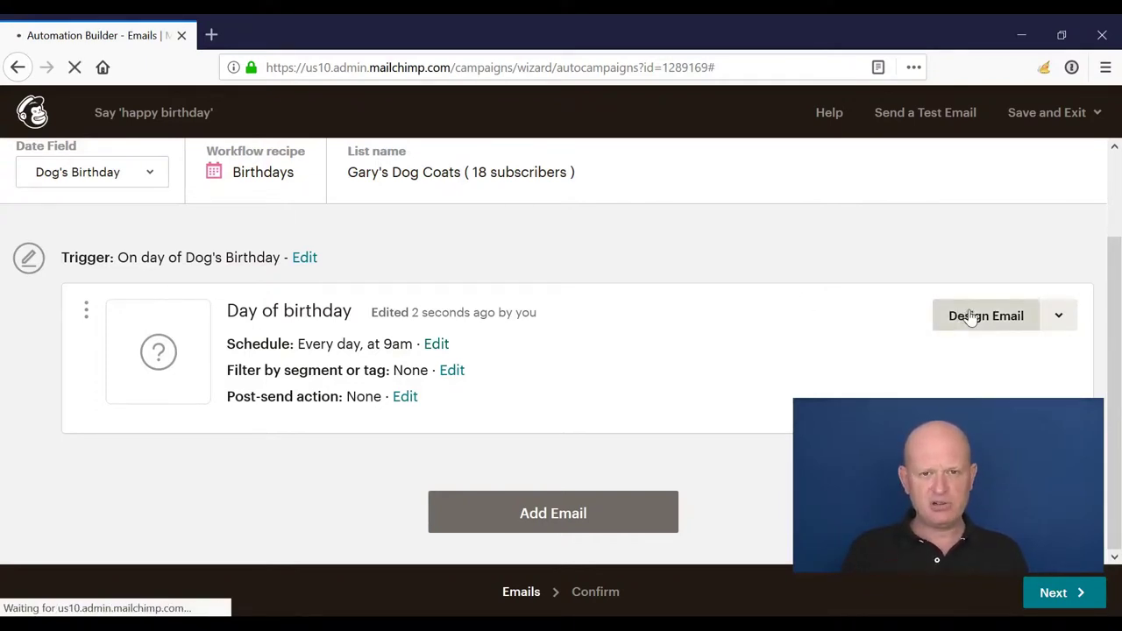
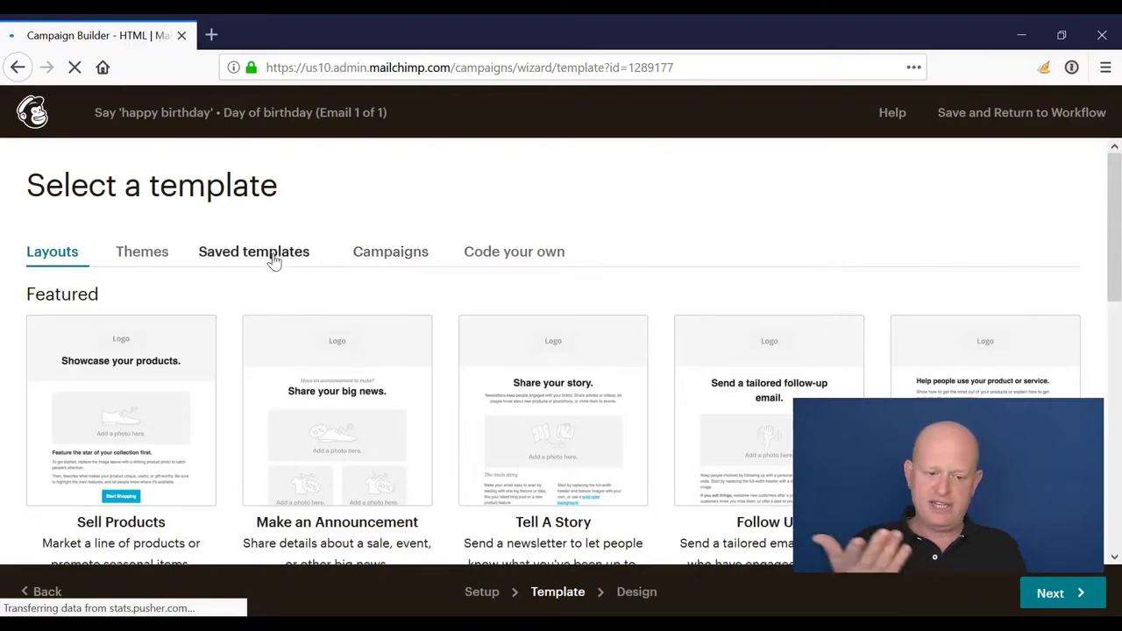
pyautogui.scroll(-5, 134, 261)
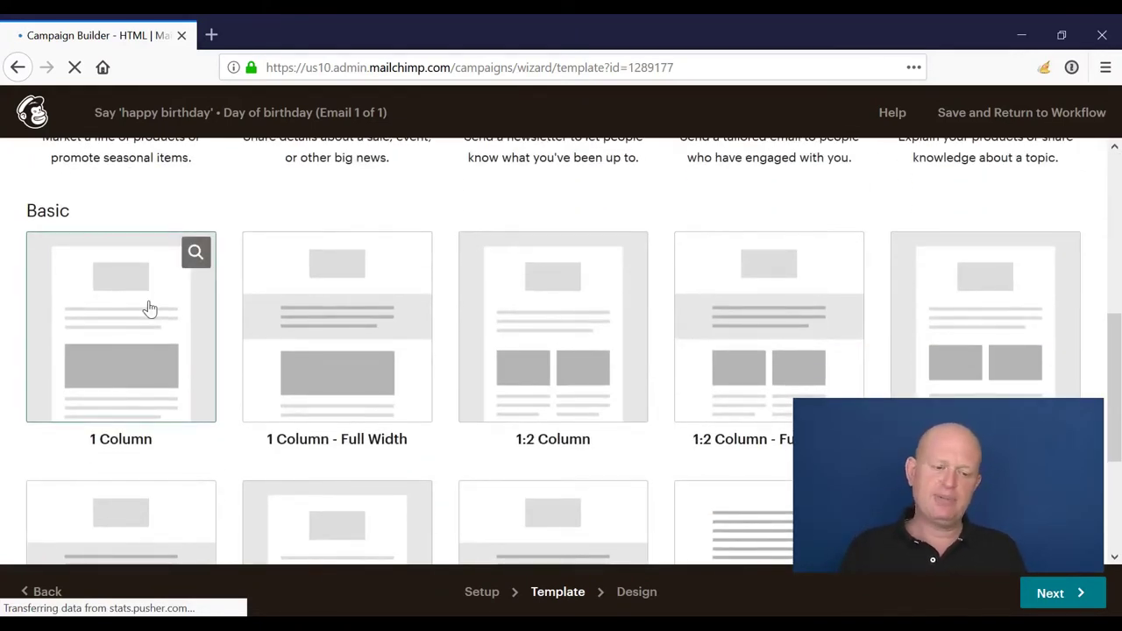
pyautogui.click(150, 308)
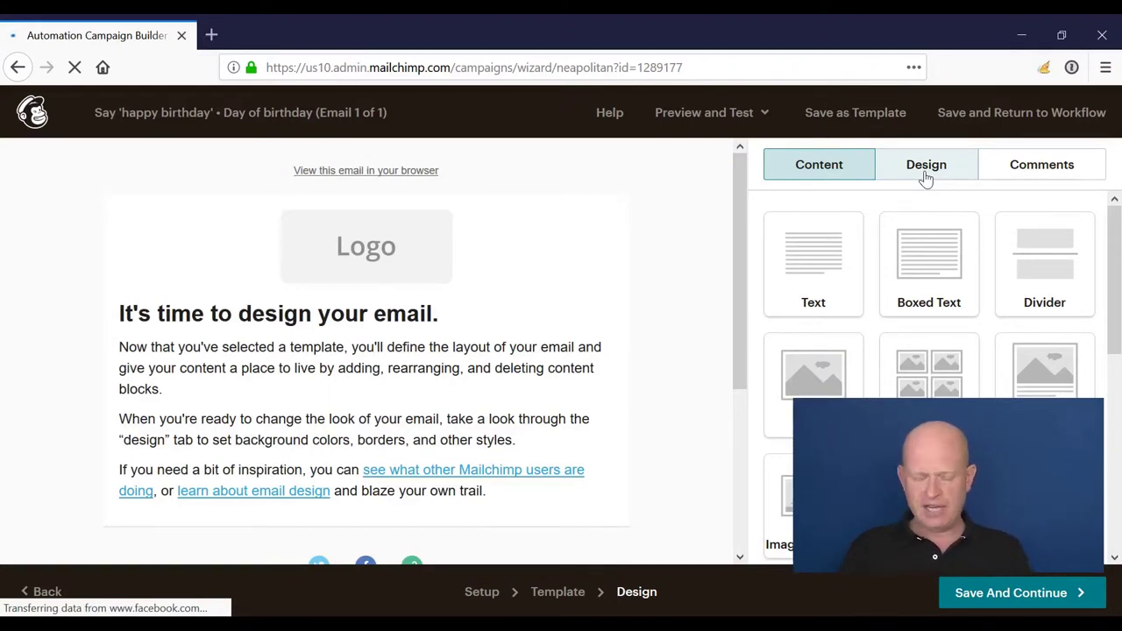
# Step: Replace the logo placeholder in the email header with the blue Gary's Class banner, logo.png, from the uploaded files
pyautogui.click(430, 241)
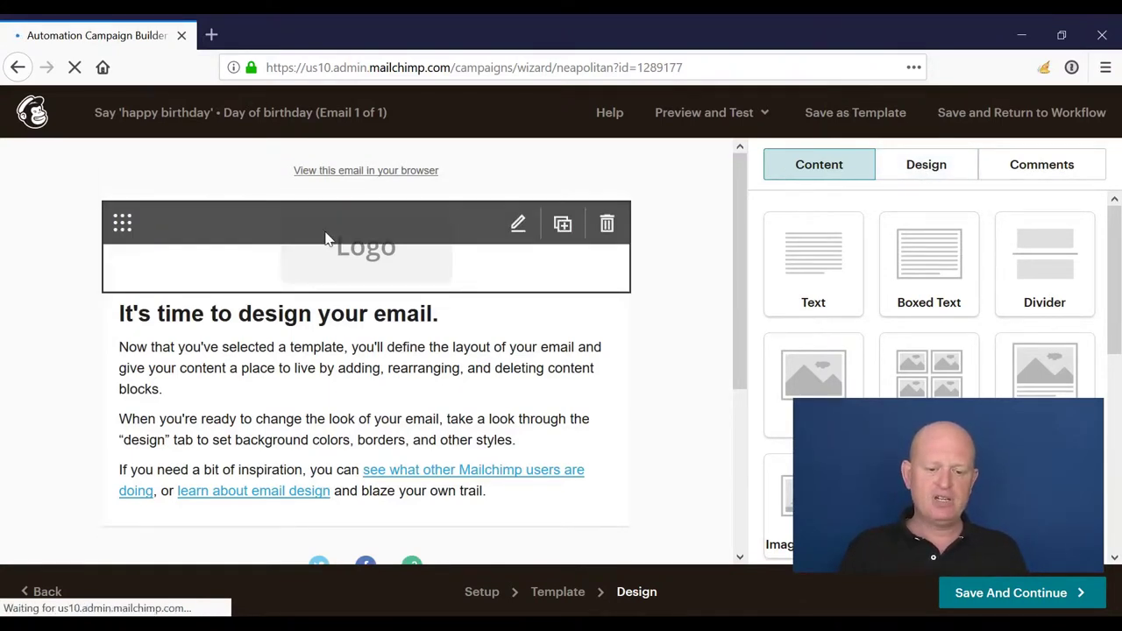
pyautogui.click(874, 275)
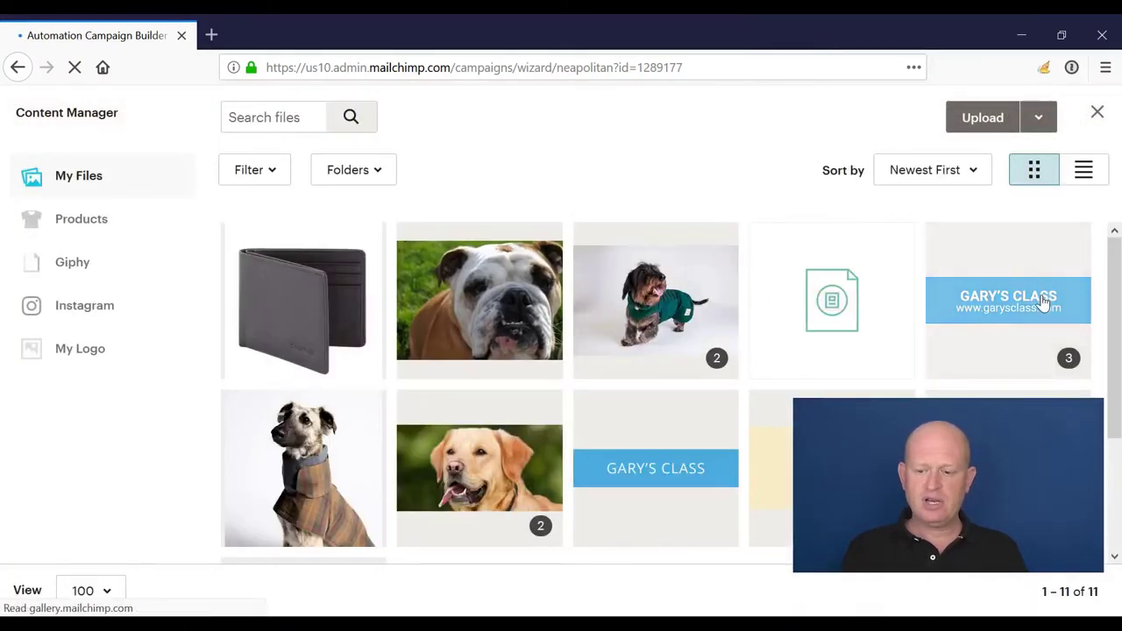
pyautogui.click(1043, 302)
pyautogui.click(1017, 115)
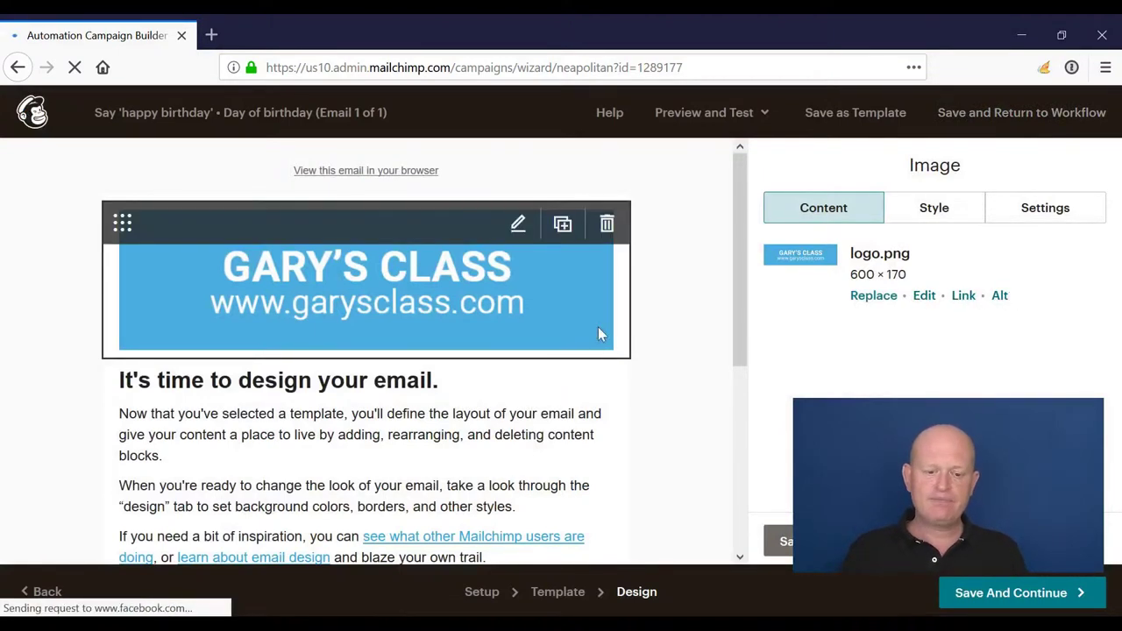
# Step: Change the heading of the email's text block to "Yes, it's your pet's birthday..."
pyautogui.scroll(-3, 599, 328)
pyautogui.click(339, 178)
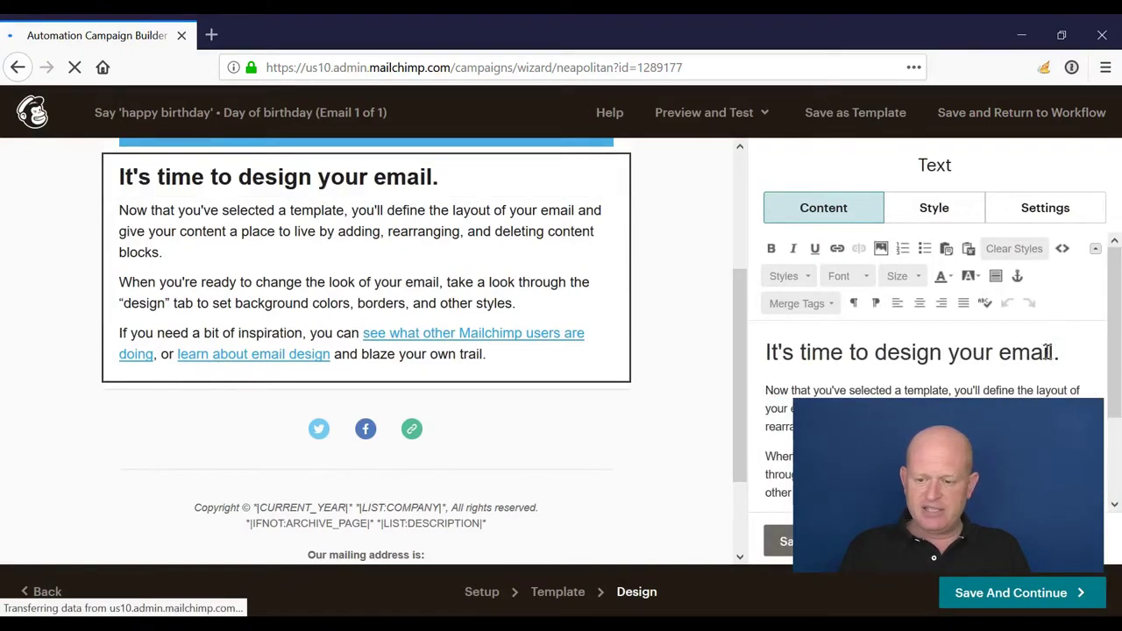
pyautogui.moveTo(1056, 353); pyautogui.dragTo(751, 364)
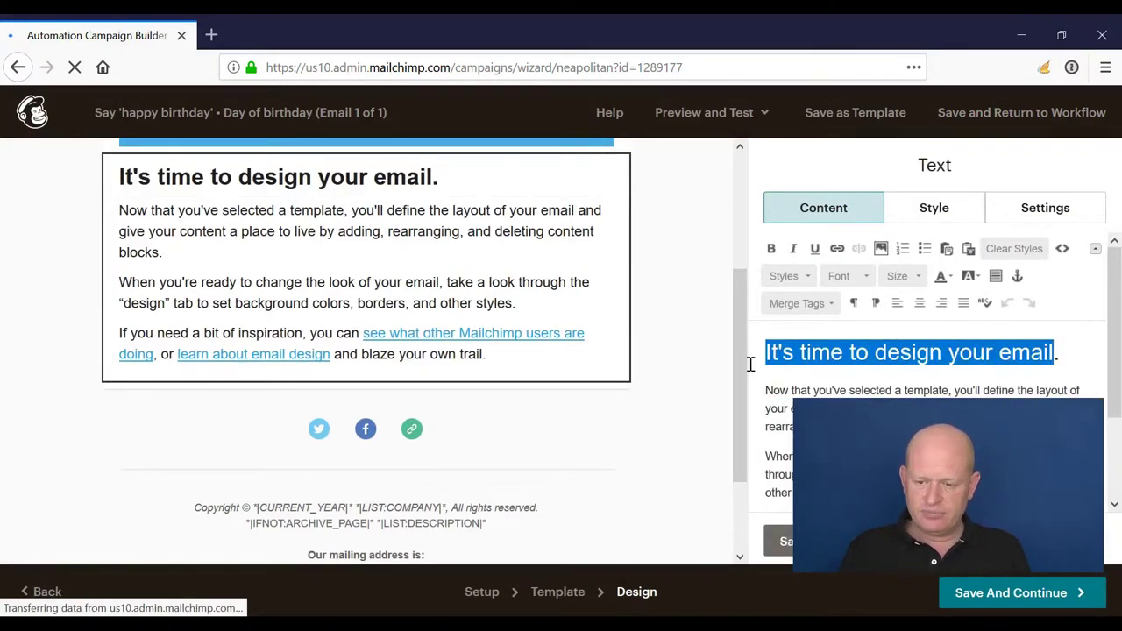
pyautogui.write('Yes')
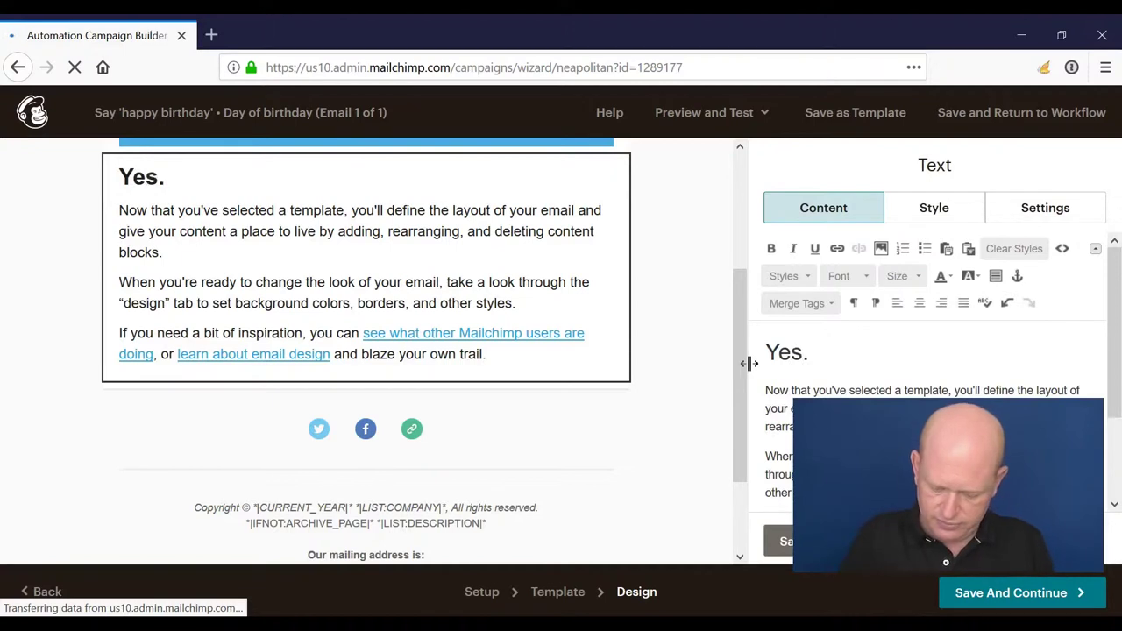
pyautogui.write(", it's your ")
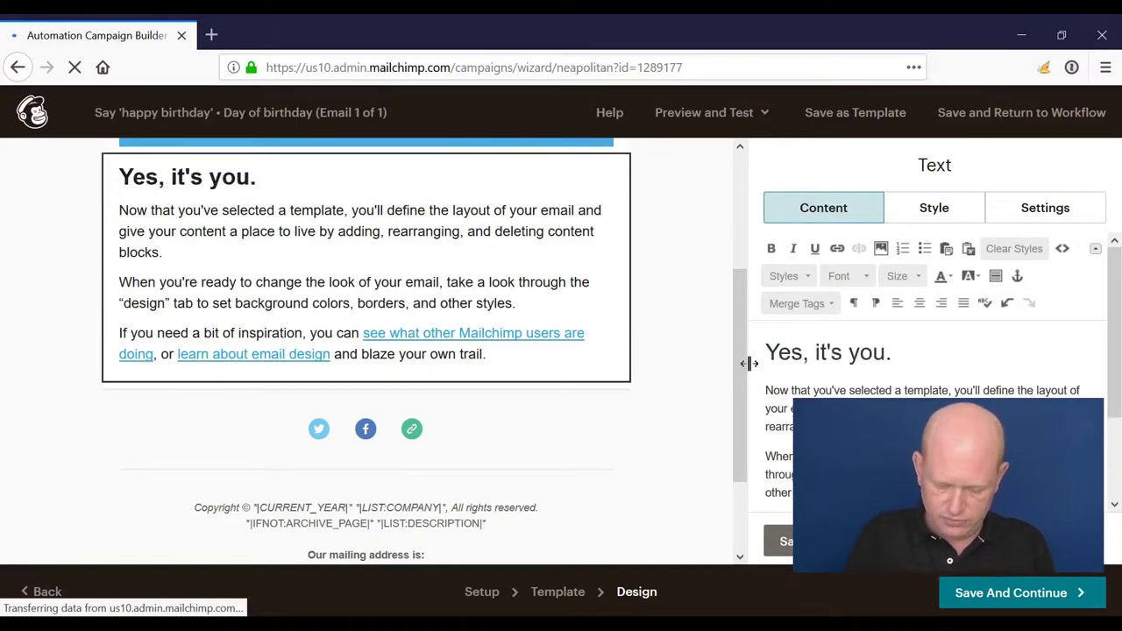
pyautogui.write("pet's bir")
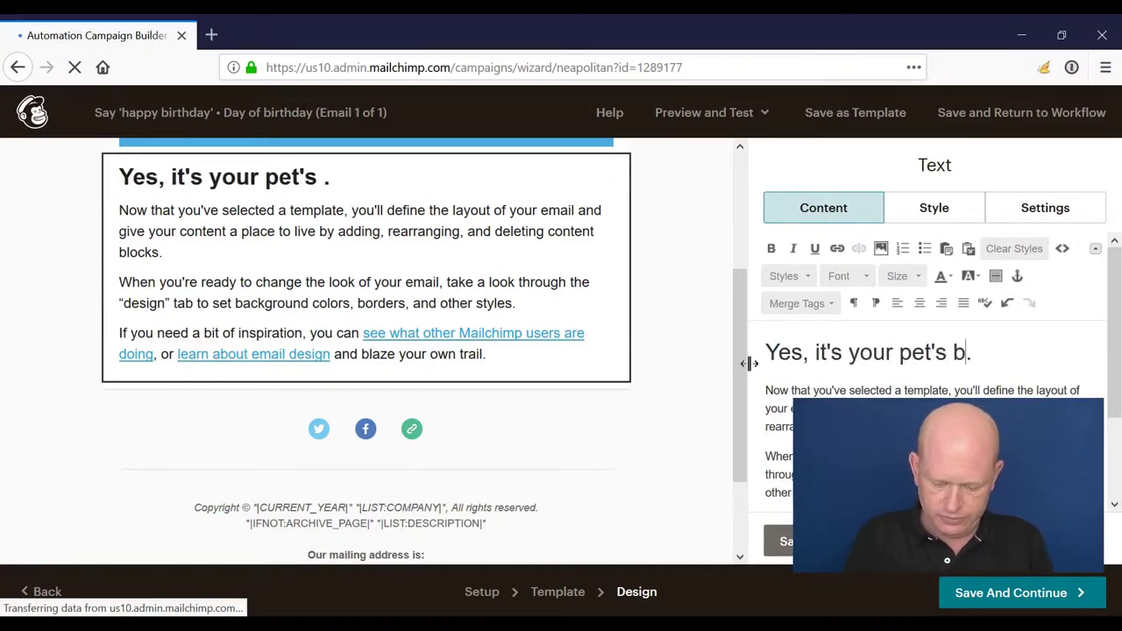
pyautogui.write('thday')
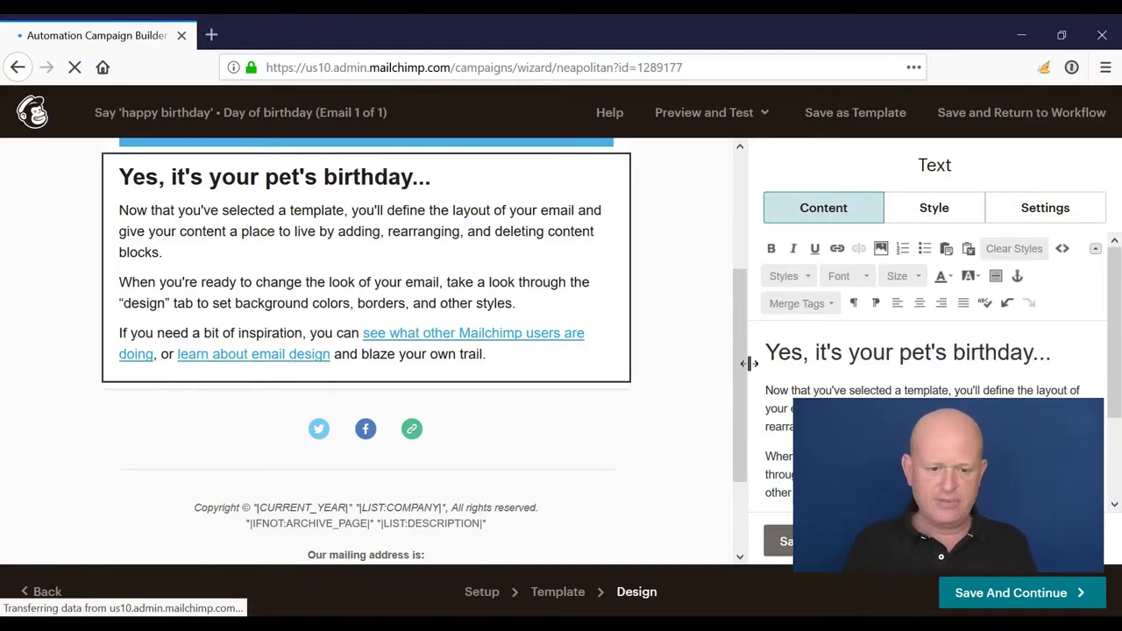
# Step: Replace the placeholder paragraphs under the heading with "Happy Birthday!" and save the text block
pyautogui.moveTo(762, 394); pyautogui.dragTo(877, 500)
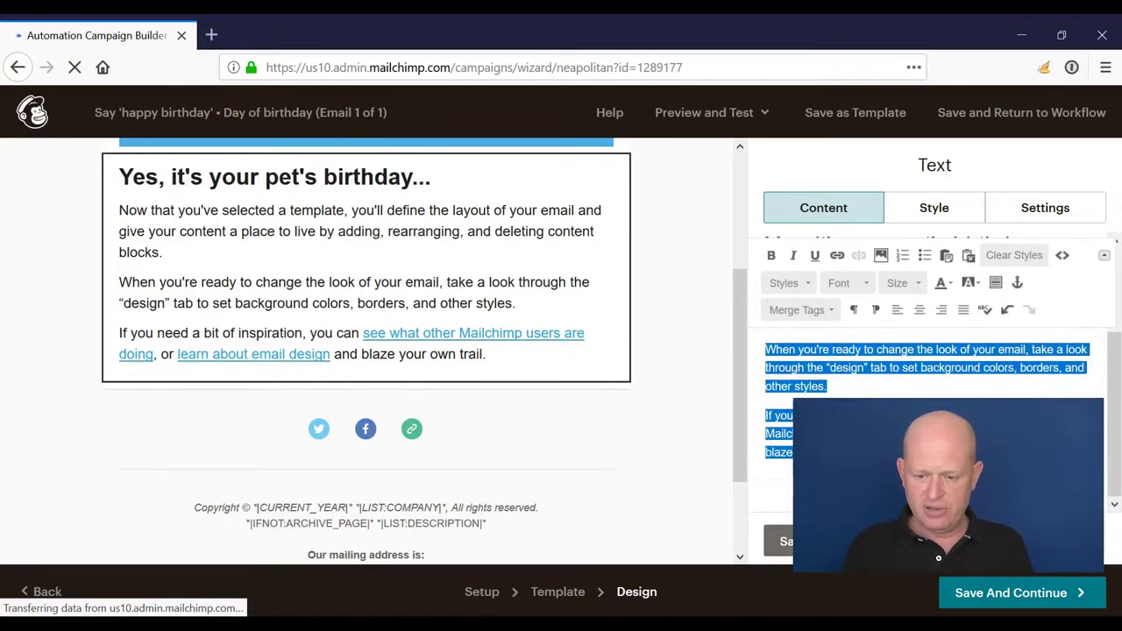
pyautogui.write('Happy Birth')
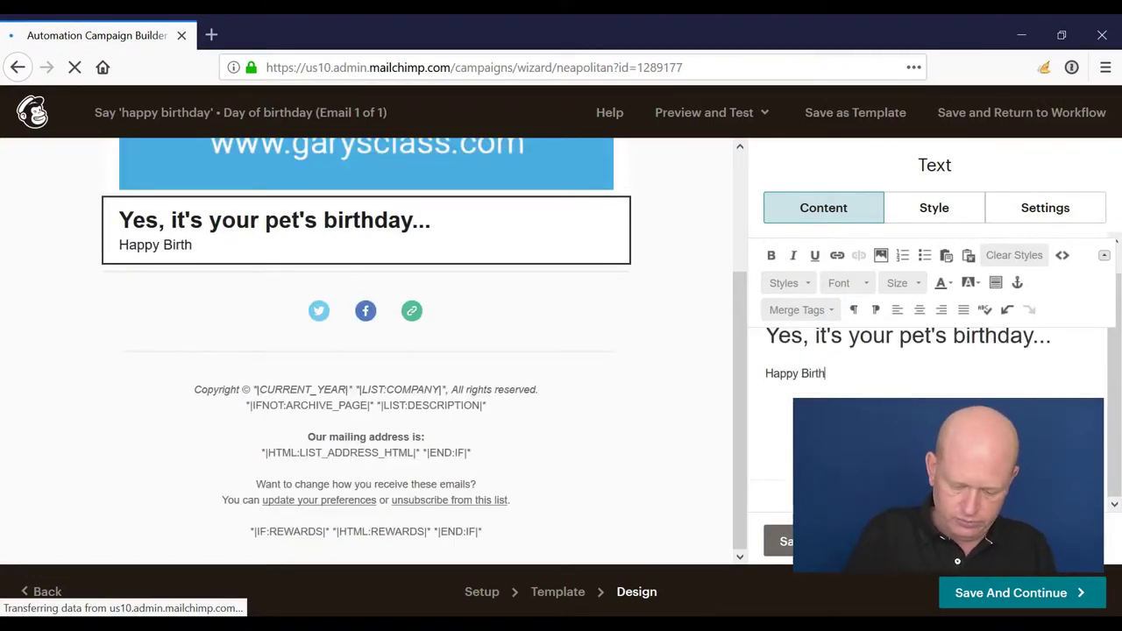
pyautogui.write('day!')
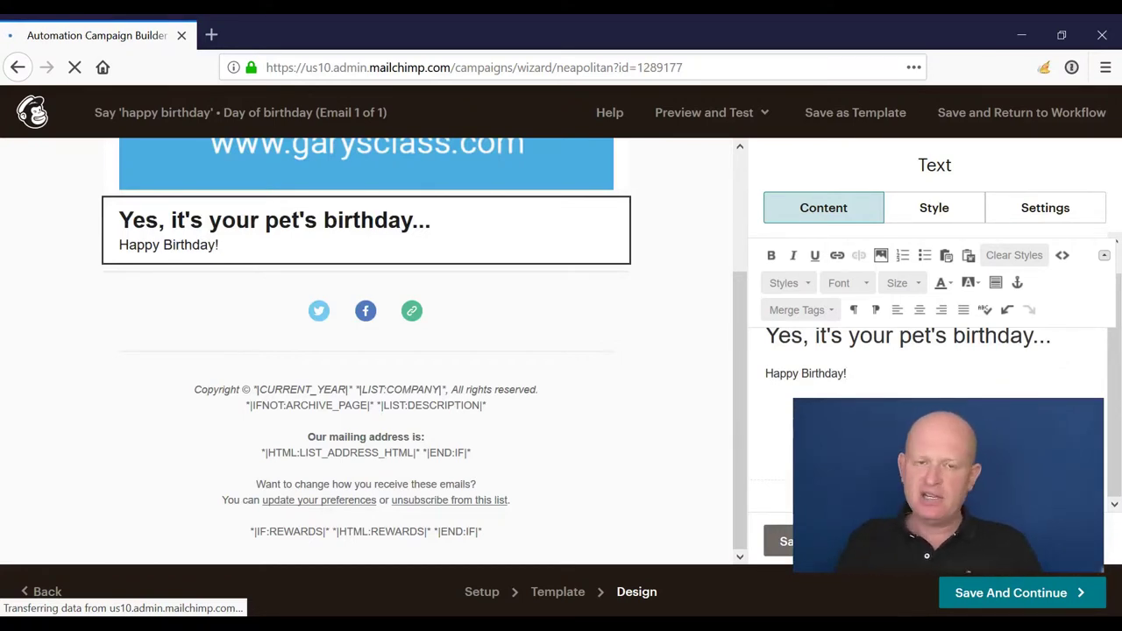
pyautogui.moveTo(449, 432)
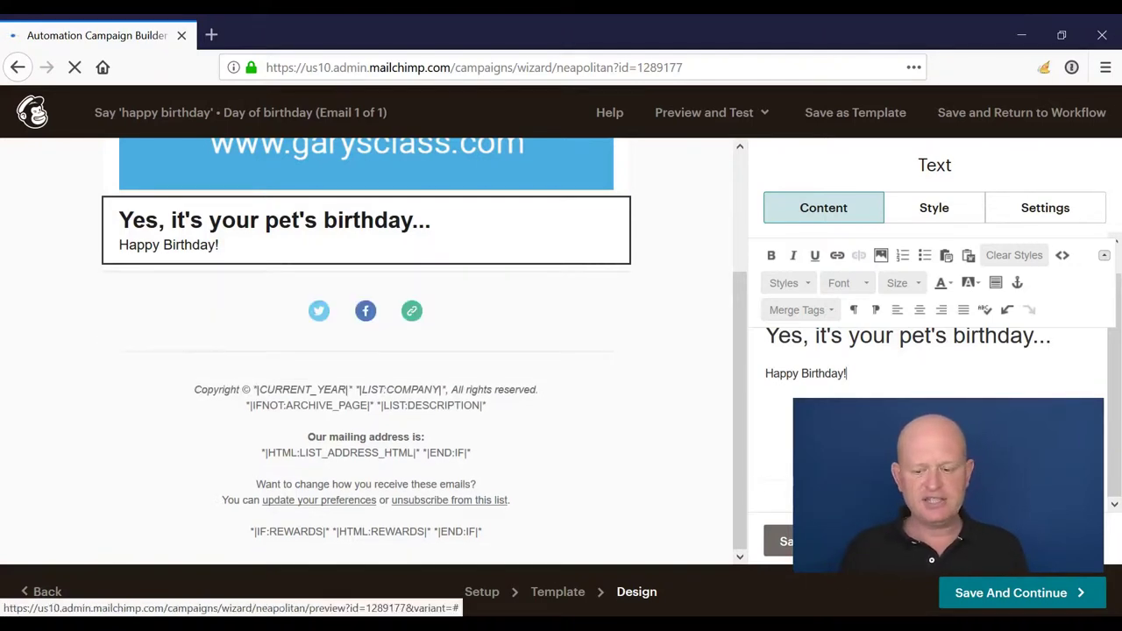
pyautogui.click(781, 541)
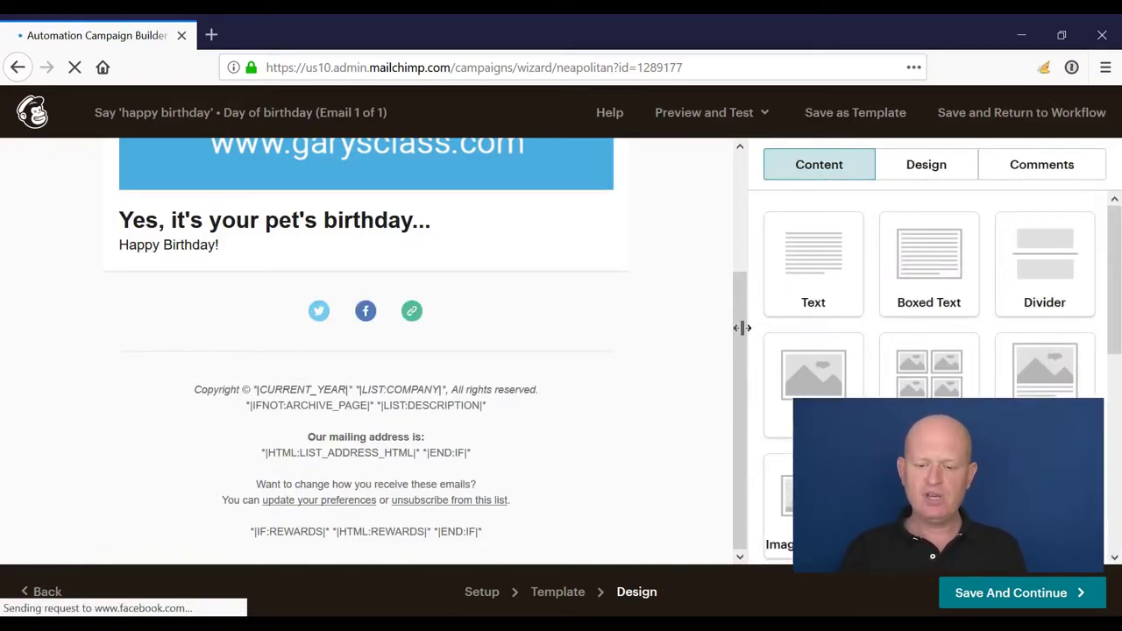
# Step: Save the Day of birthday email design and return to the automation workflow
pyautogui.moveTo(741, 327); pyautogui.dragTo(746, 181)
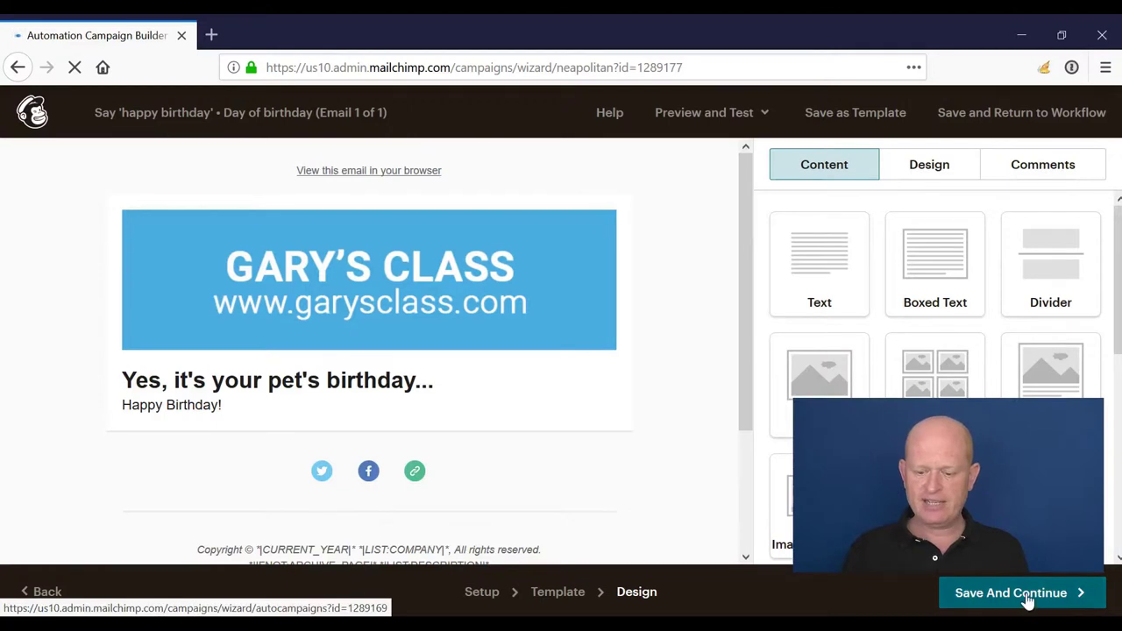
pyautogui.click(751, 118)
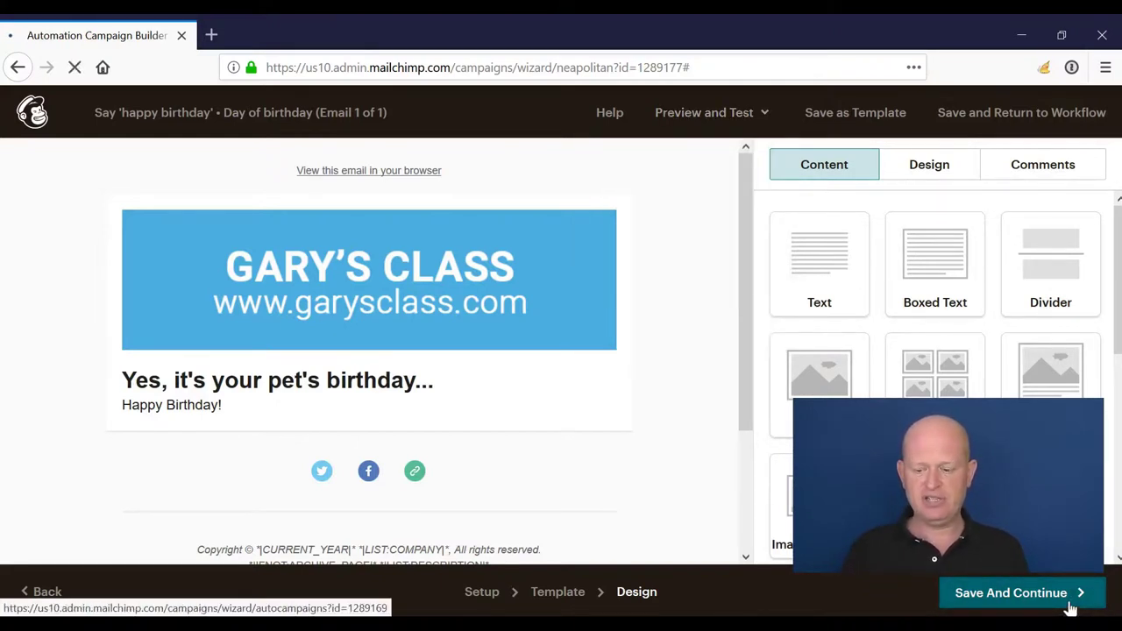
pyautogui.click(1011, 593)
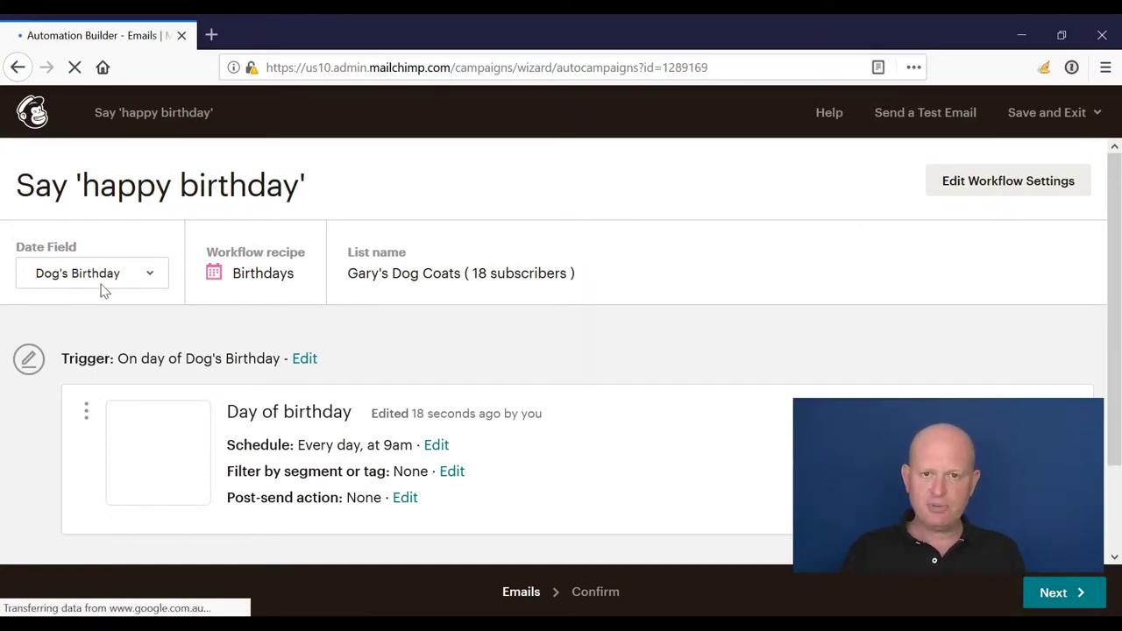
# Step: Proceed to the workflow's confirmation page and start sending the birthday automation, confirming the start
pyautogui.scroll(-2, 226, 313)
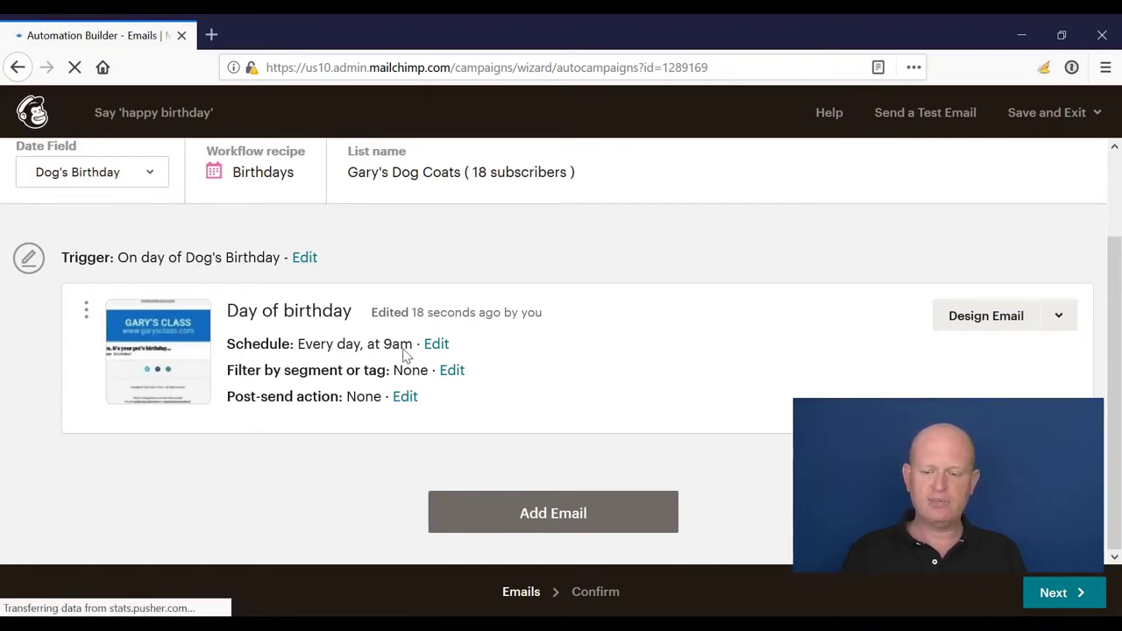
pyautogui.click(1055, 594)
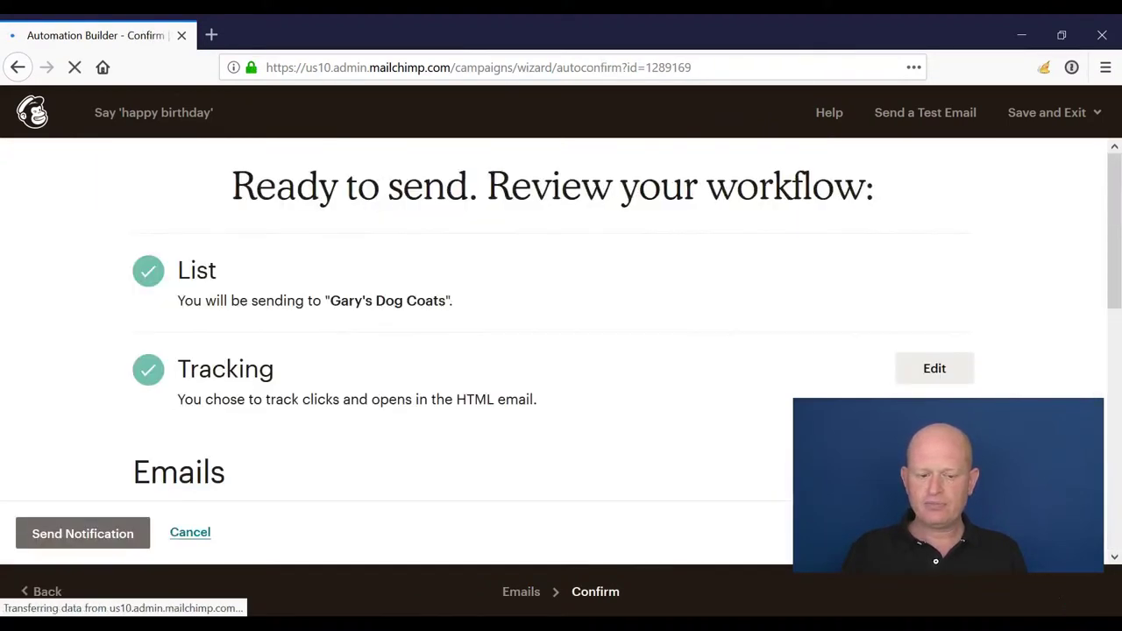
pyautogui.scroll(-4, 741, 403)
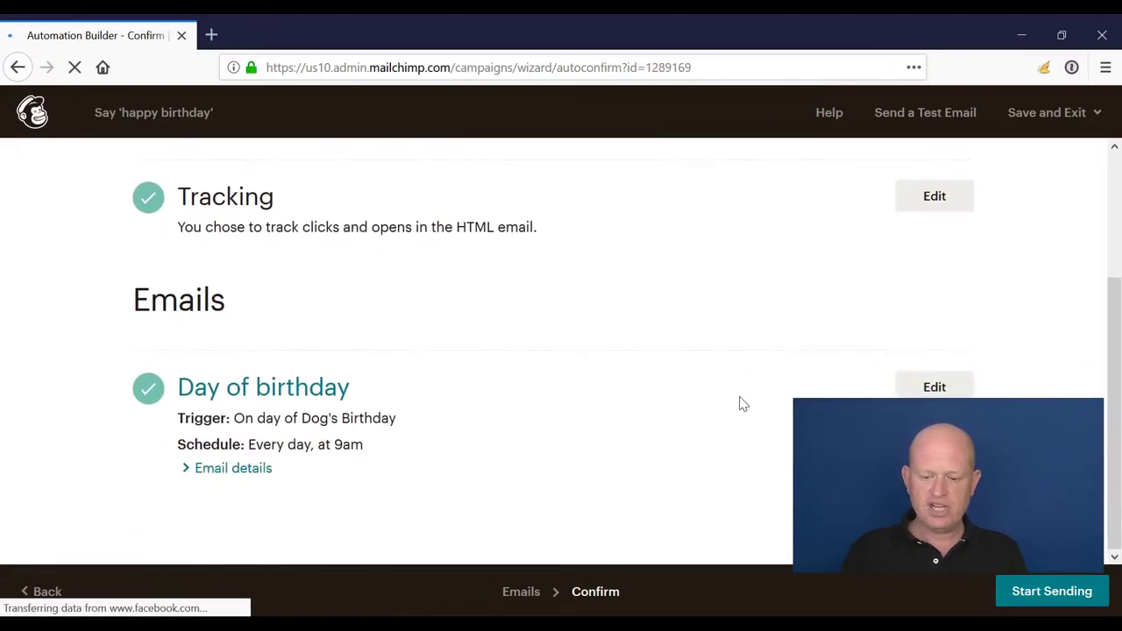
pyautogui.click(1049, 597)
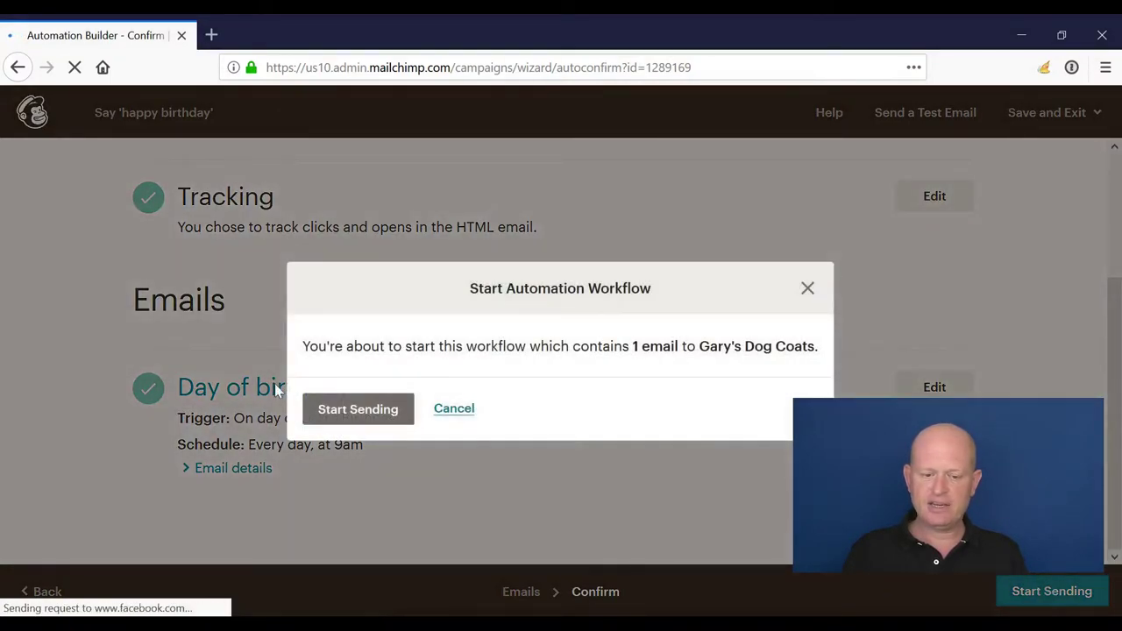
pyautogui.click(329, 409)
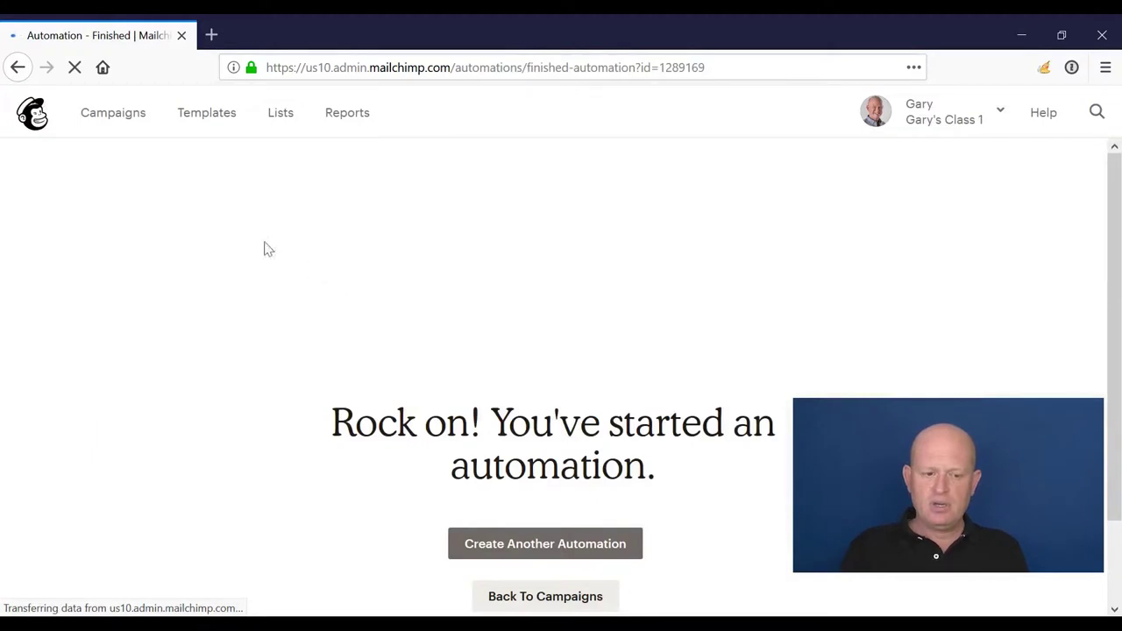
# Step: Begin a new automated email campaign from the campaigns page, choosing the Welcome new subscribers type
pyautogui.click(114, 114)
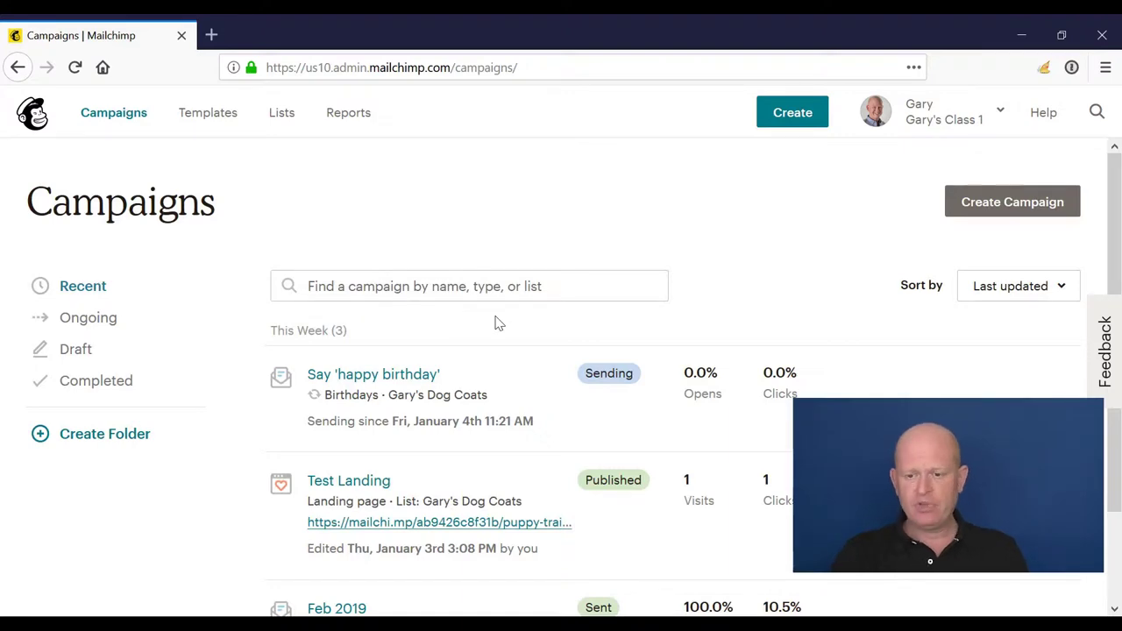
pyautogui.click(983, 207)
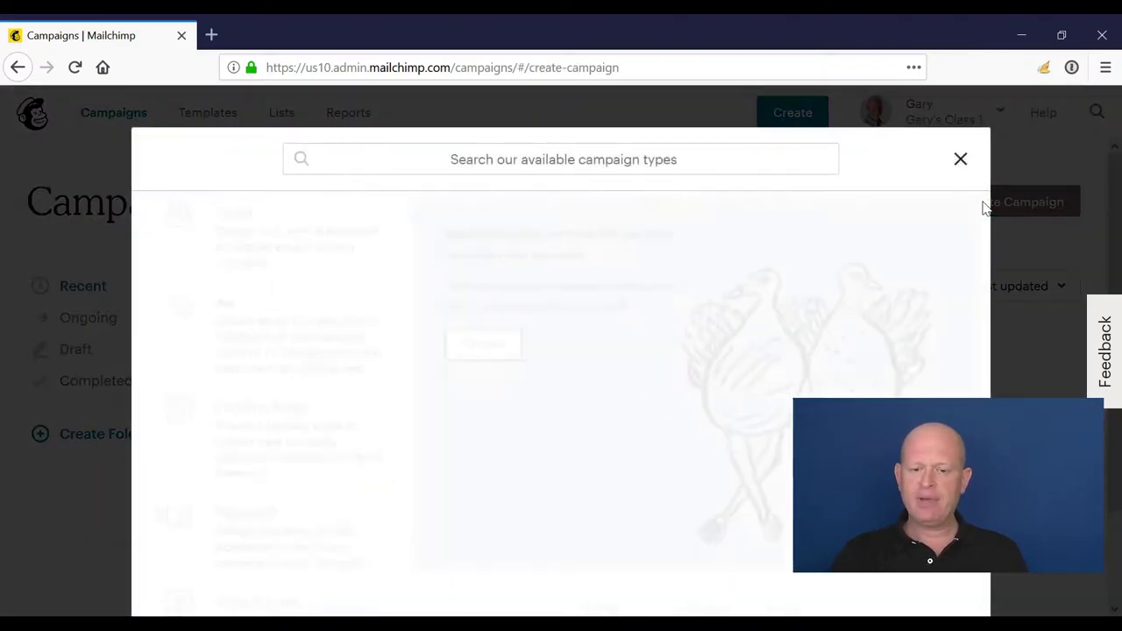
pyautogui.click(285, 230)
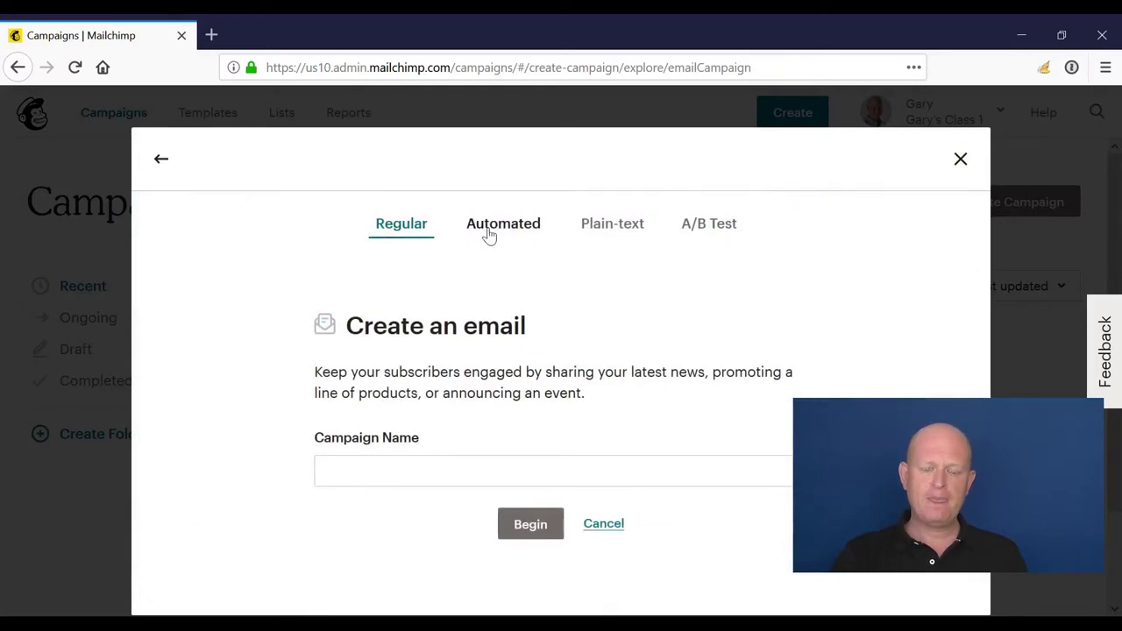
pyautogui.click(489, 230)
pyautogui.scroll(-2, 505, 290)
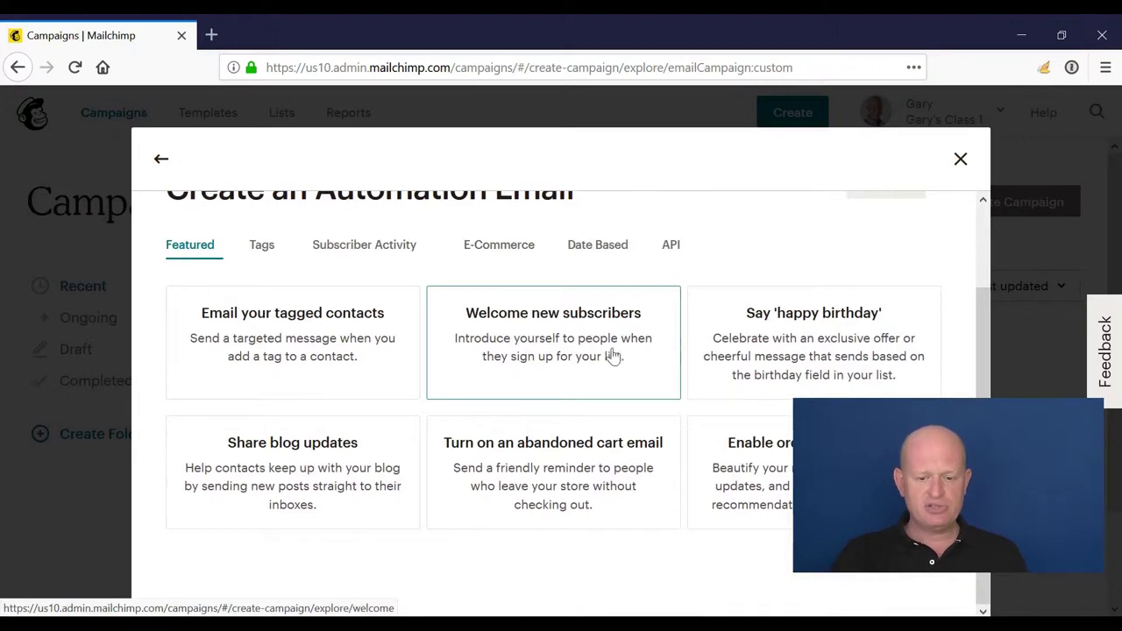
pyautogui.click(559, 329)
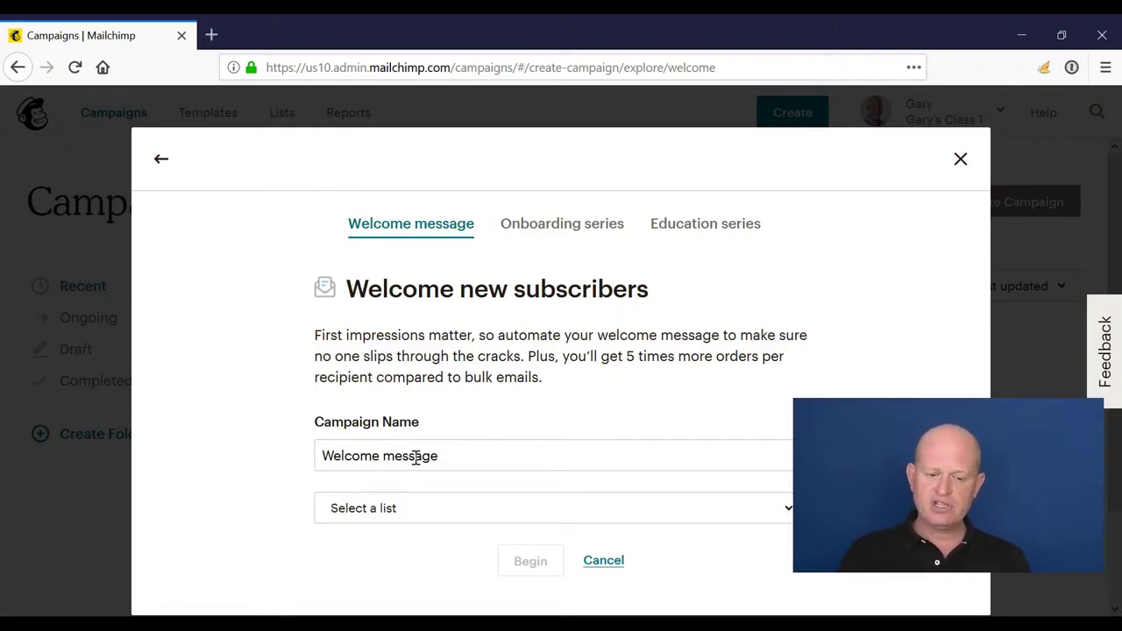
# Step: Create the single welcome message campaign for the Gary's Dog Coats list, keeping the name Welcome message
pyautogui.moveTo(501, 453); pyautogui.dragTo(310, 453)
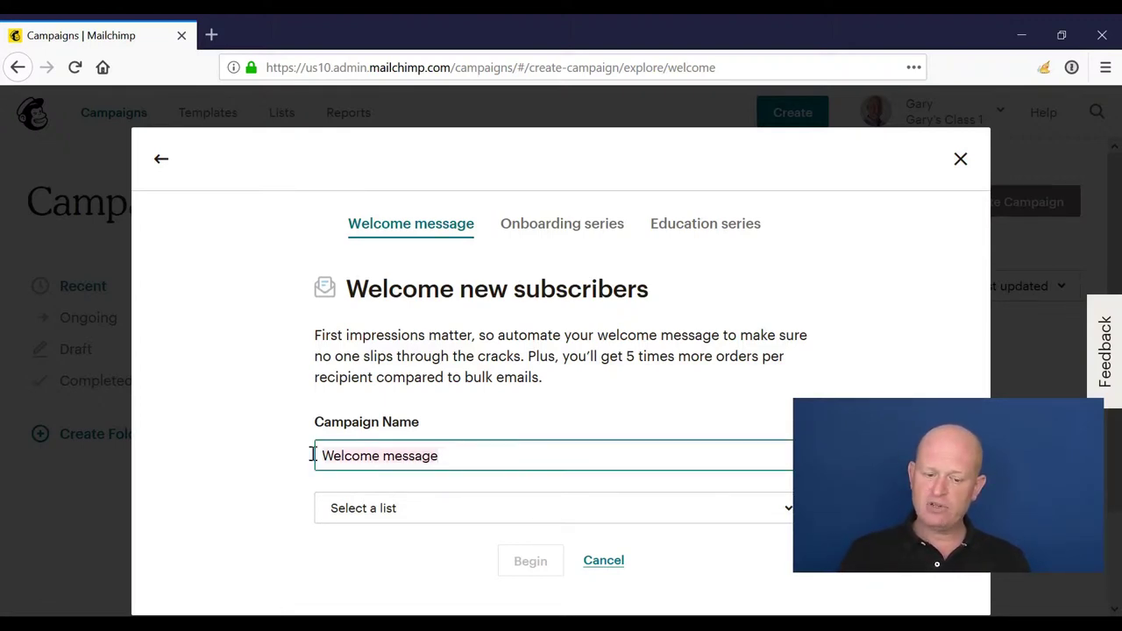
pyautogui.click(370, 516)
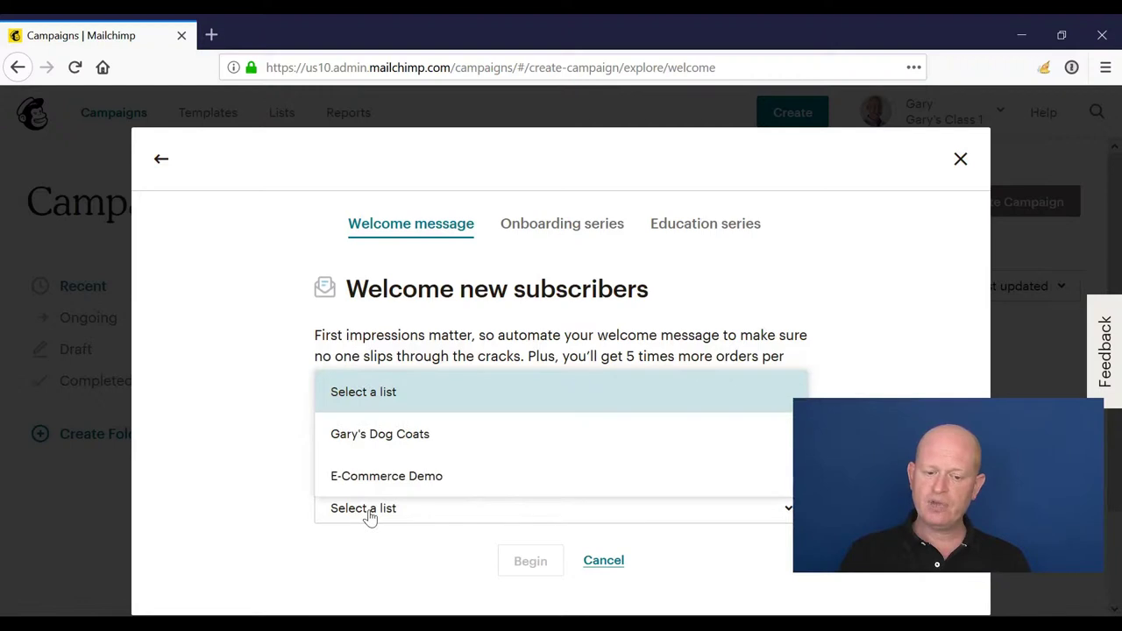
pyautogui.click(366, 456)
pyautogui.click(533, 560)
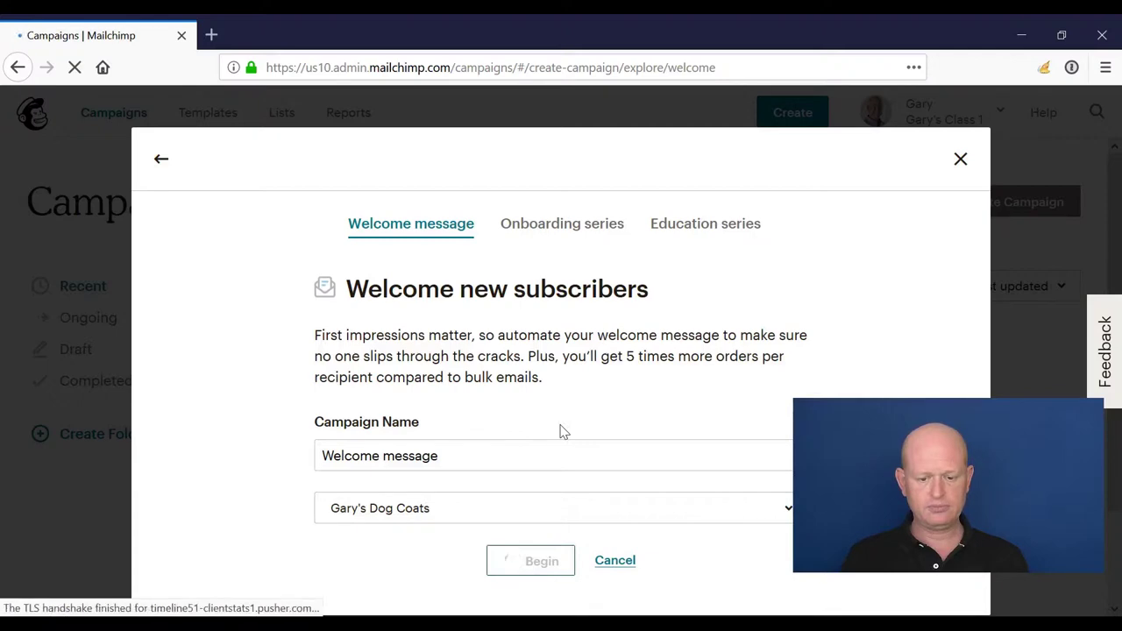
# Step: Set the Welcome message trigger to send immediately after signup, leaving triggering for imported subscribers off, and update the trigger
pyautogui.scroll(-2, 504, 357)
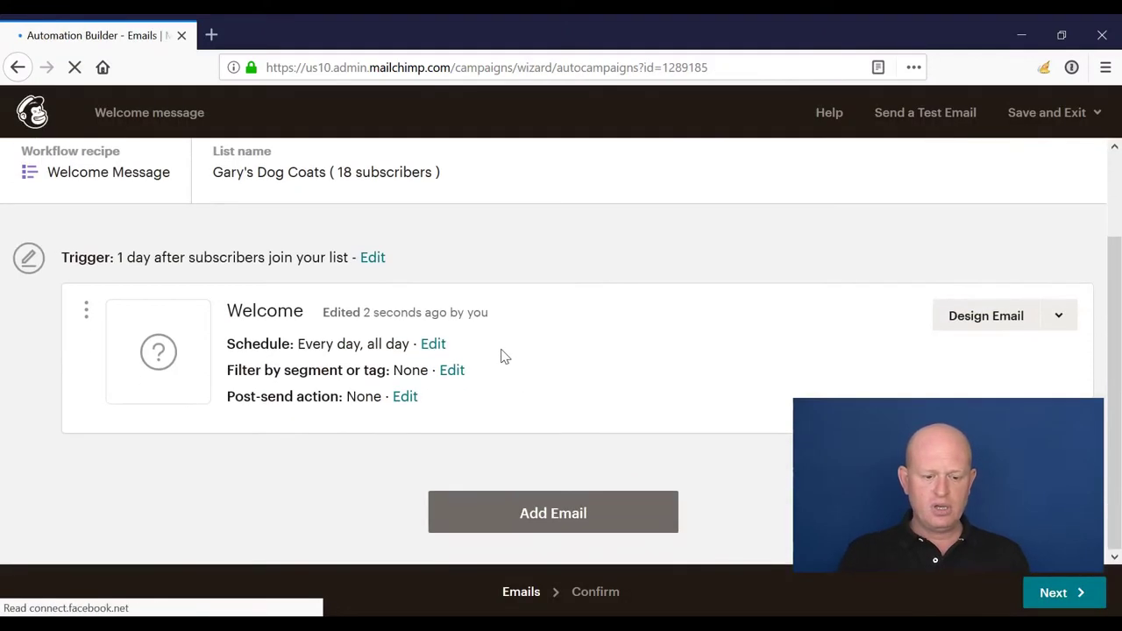
pyautogui.scroll(2, 369, 368)
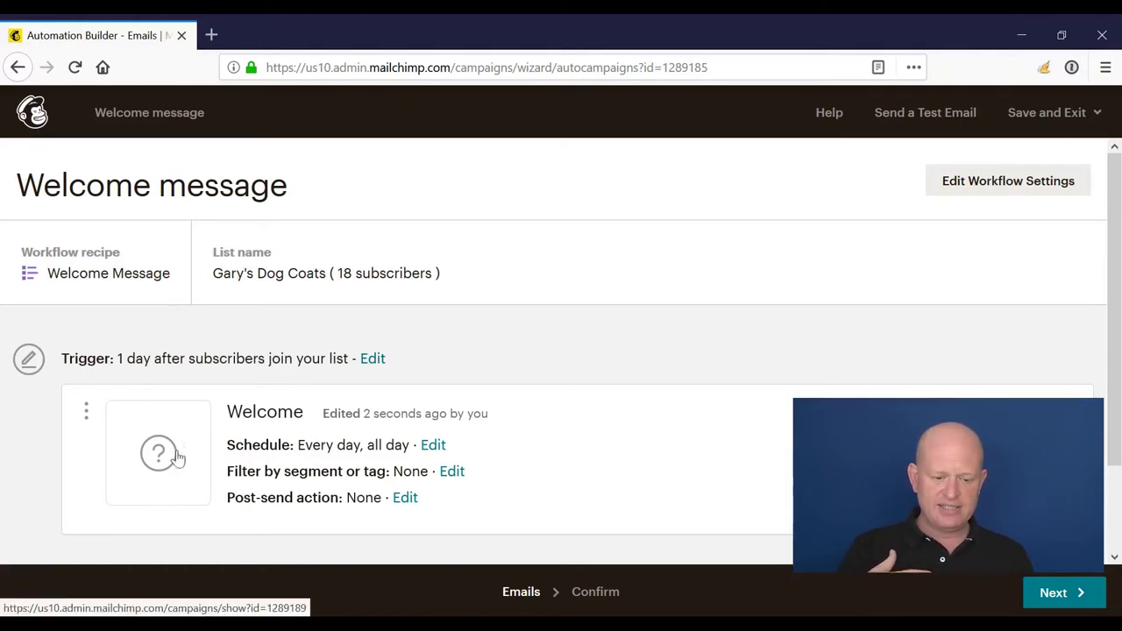
pyautogui.scroll(-2, 213, 441)
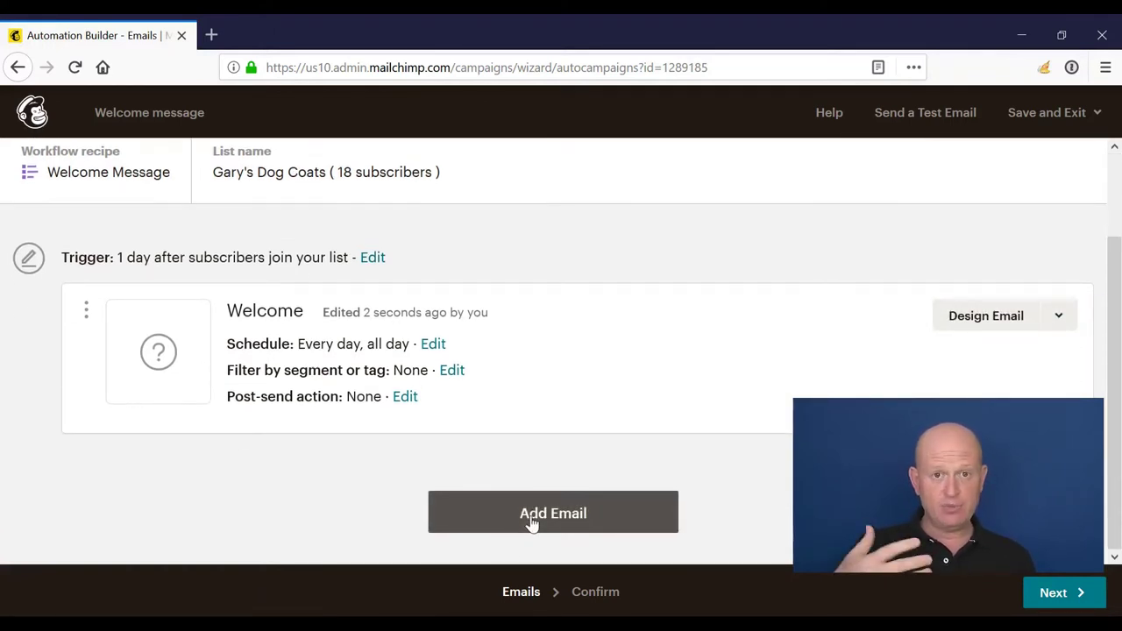
pyautogui.scroll(2, 517, 510)
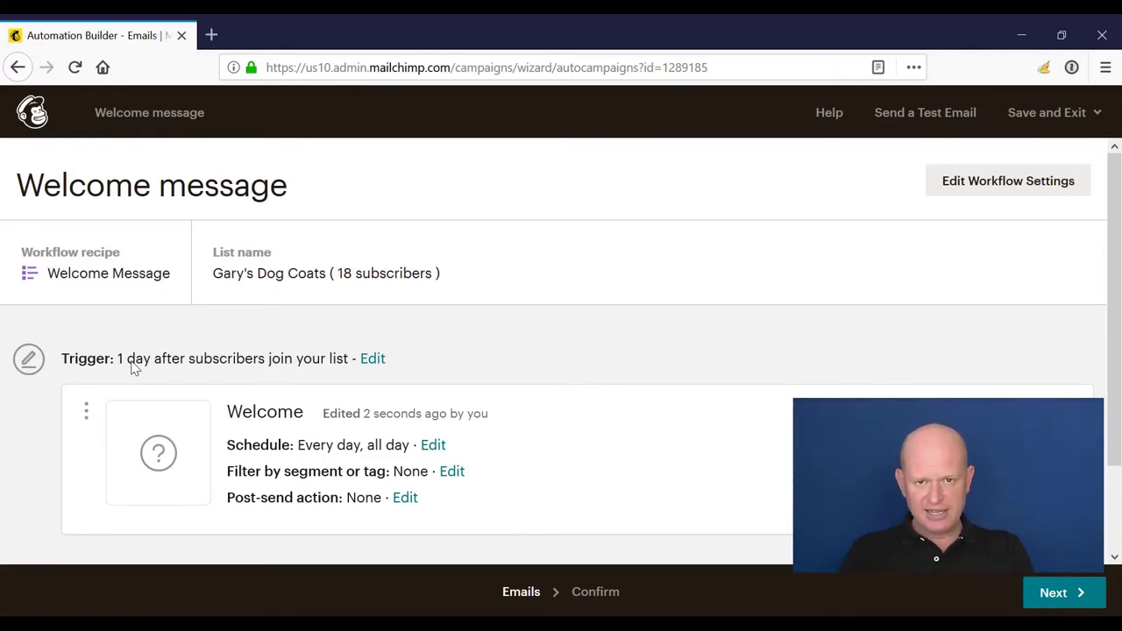
pyautogui.click(373, 359)
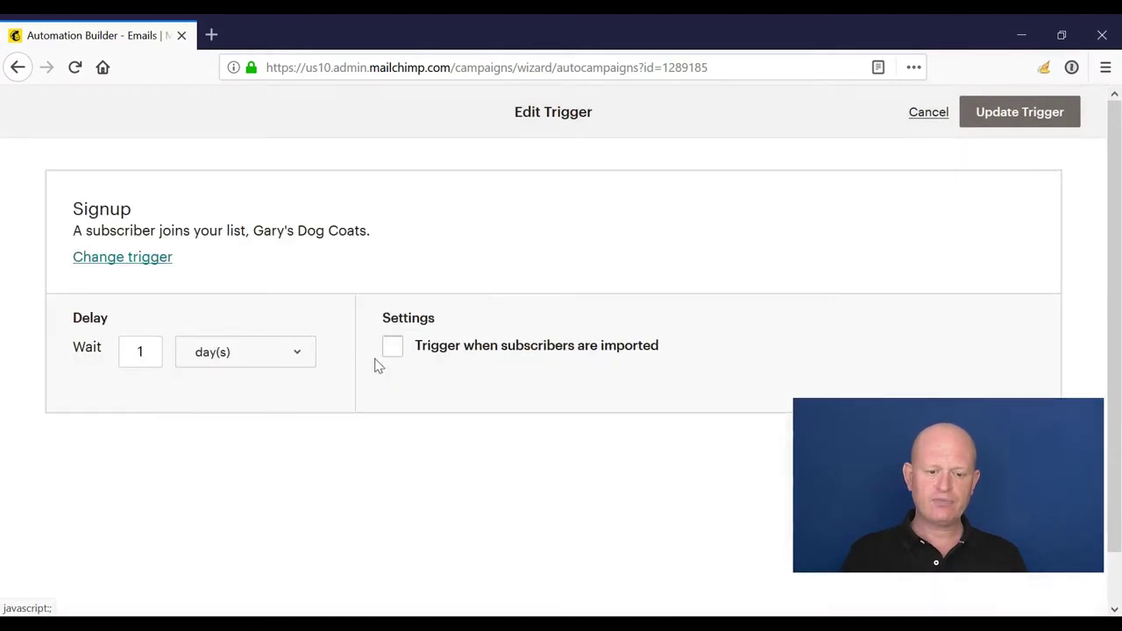
pyautogui.click(221, 379)
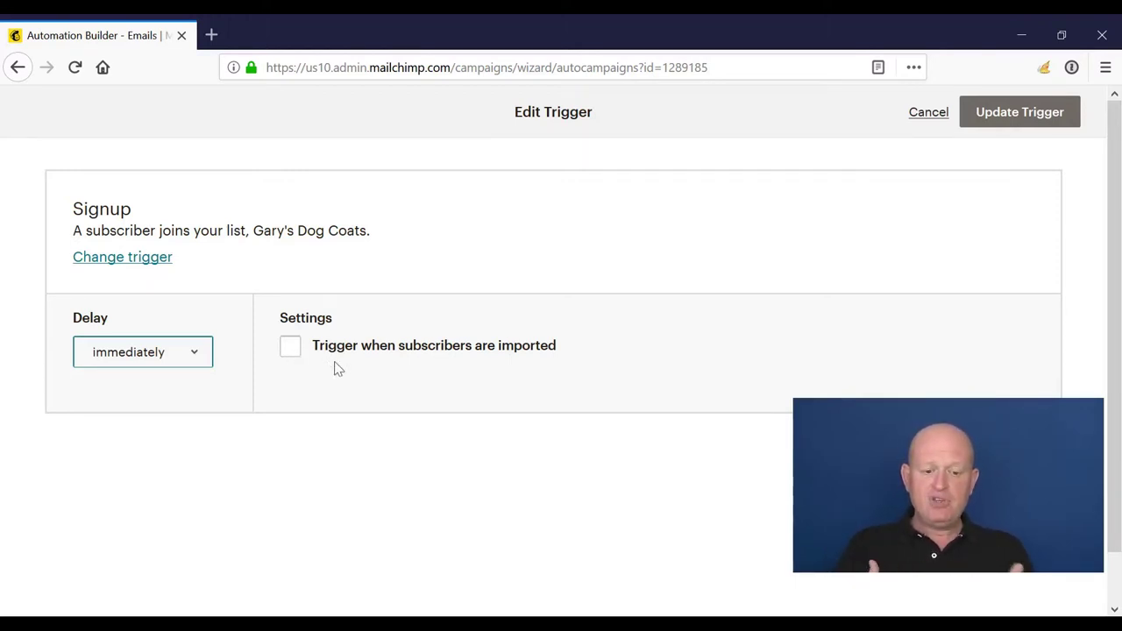
pyautogui.click(291, 349)
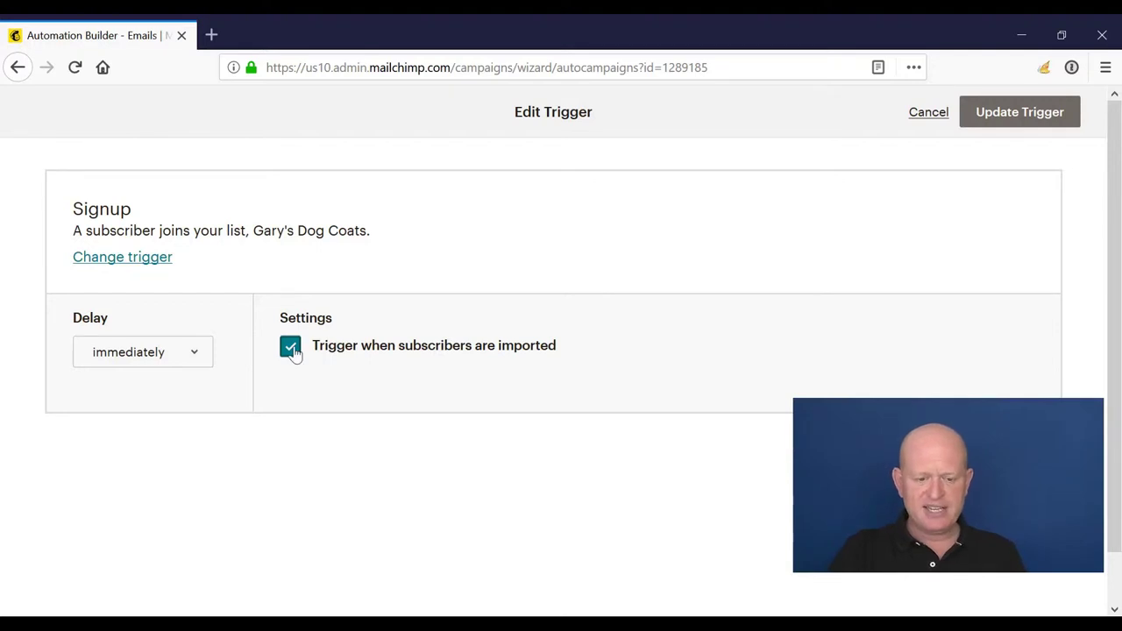
pyautogui.click(293, 351)
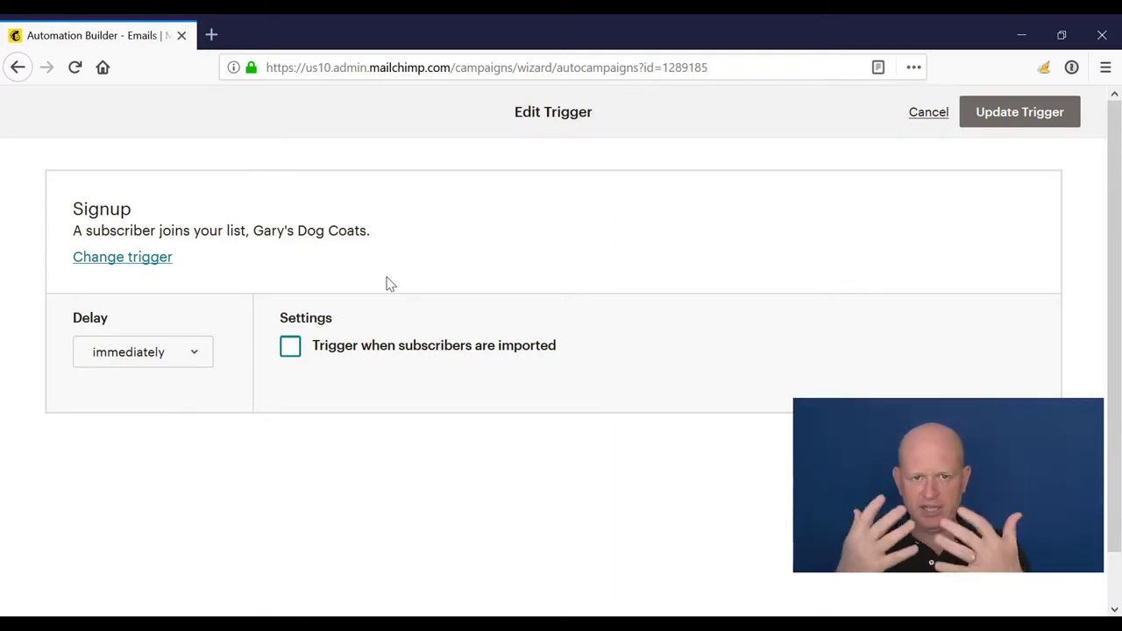
pyautogui.click(1030, 116)
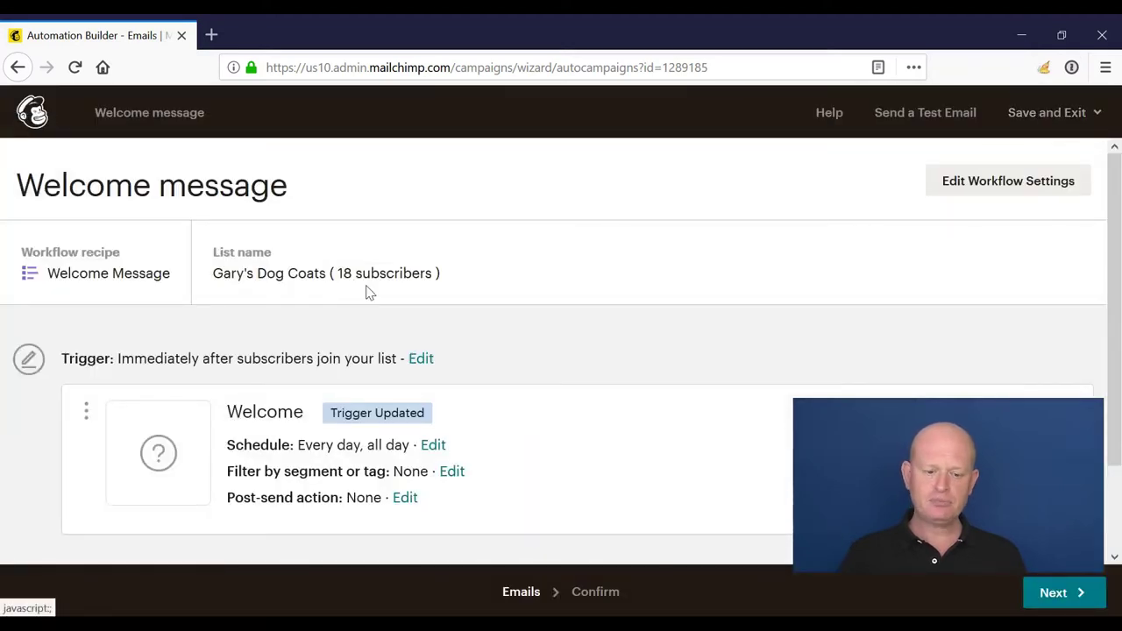
# Step: Review the Welcome email's sending days and time options in its schedule, leaving without saving
pyautogui.scroll(-2, 364, 289)
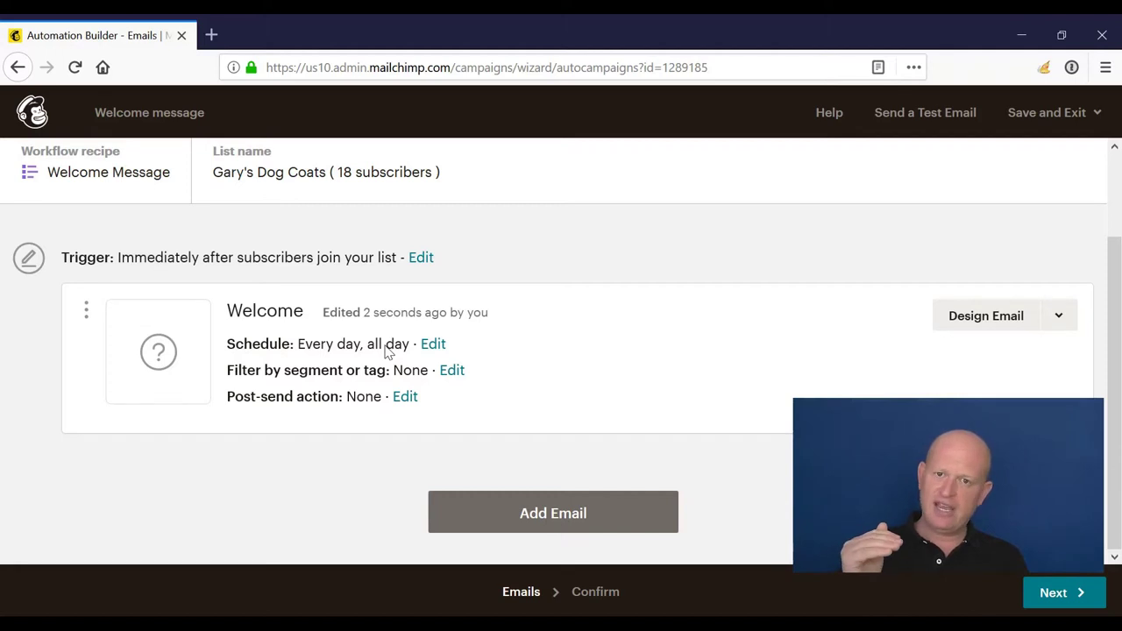
pyautogui.click(433, 345)
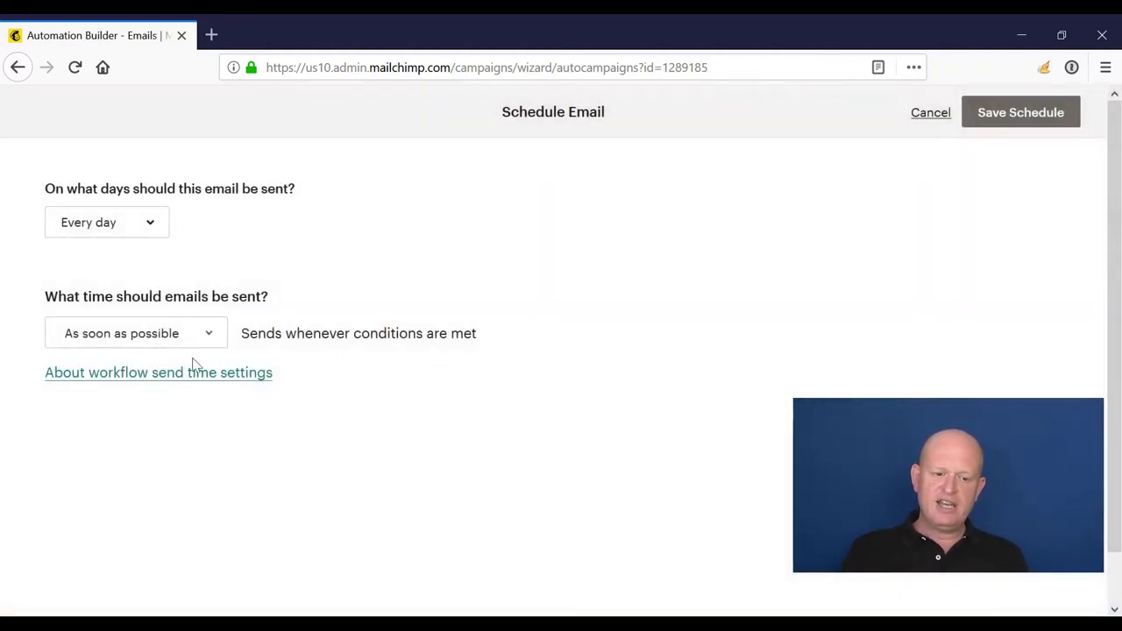
pyautogui.click(142, 222)
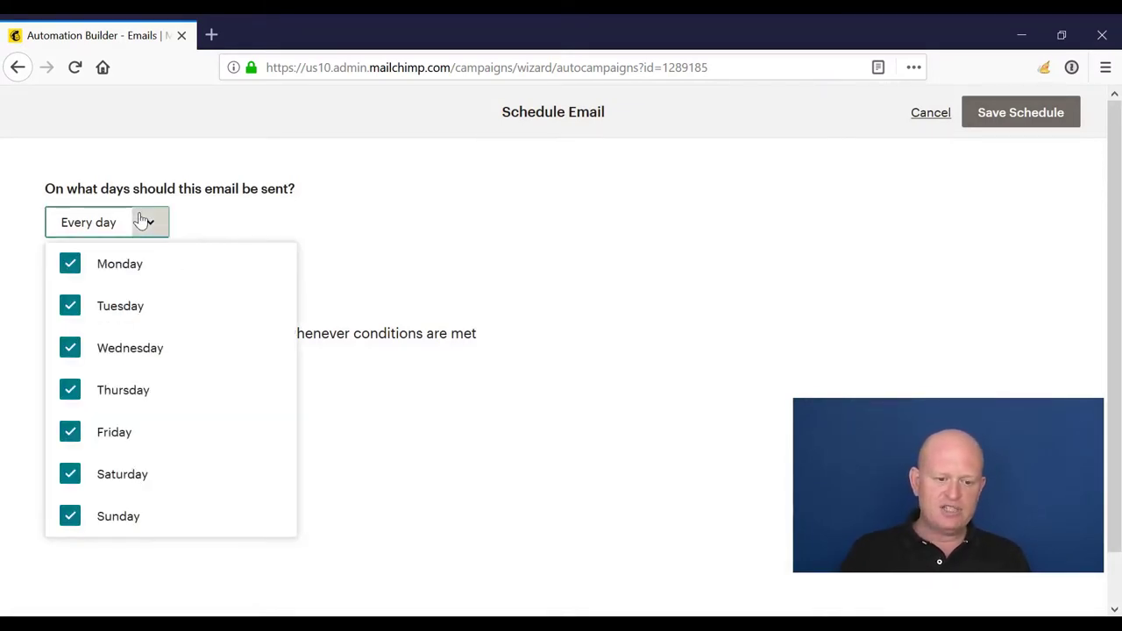
pyautogui.click(142, 221)
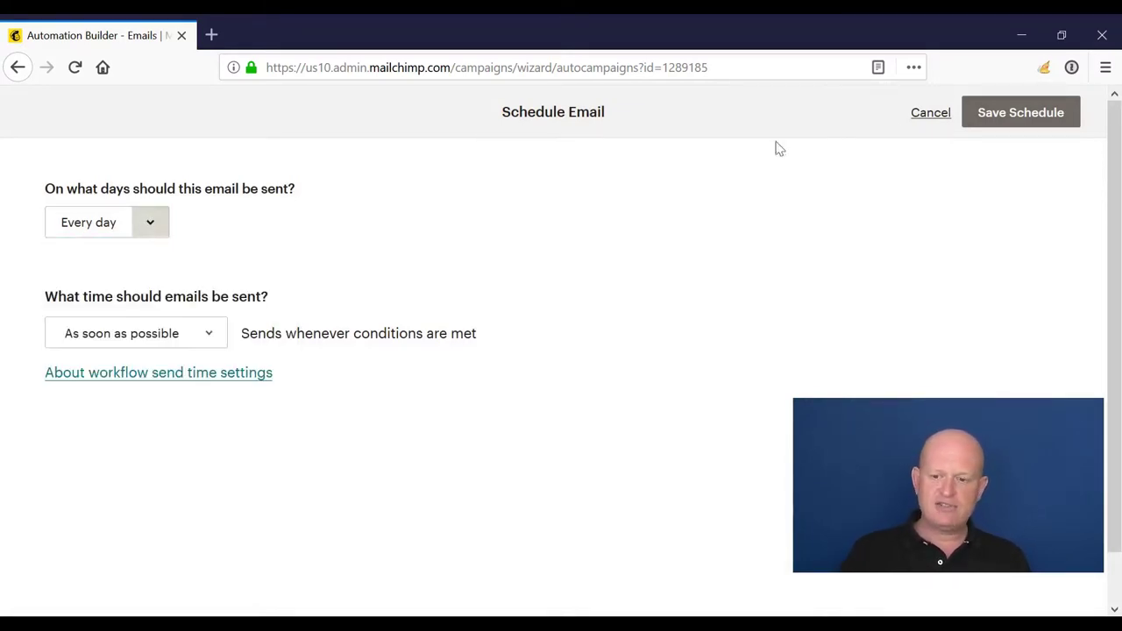
pyautogui.click(929, 113)
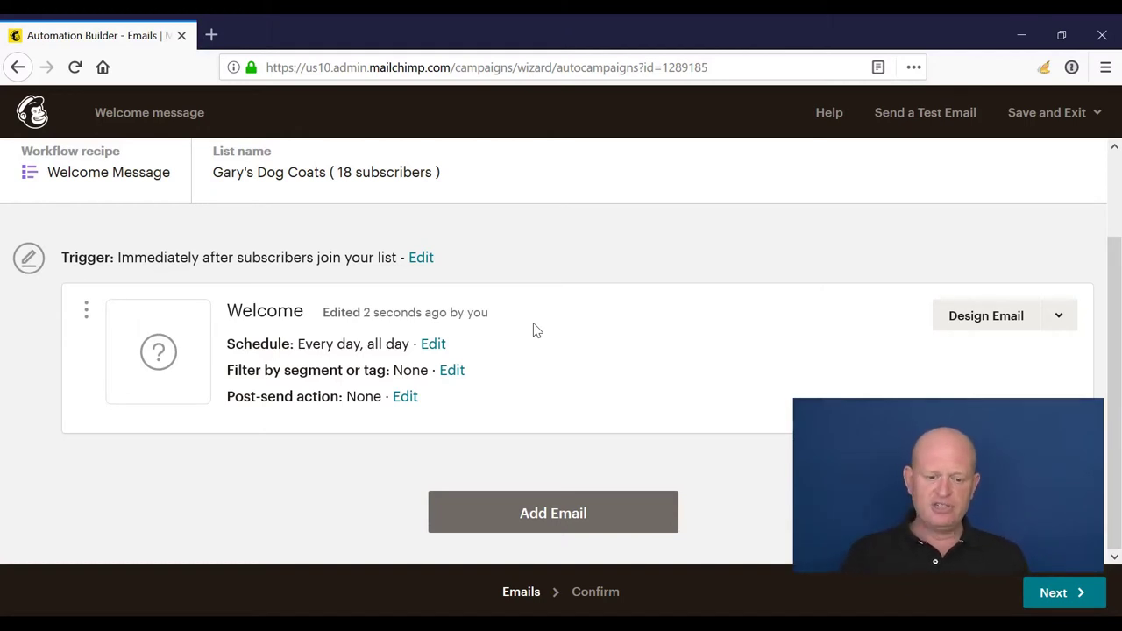
# Step: Filter the Welcome email to subscribers matching the condition Signup Source was Landing Page, choosing a specific landing page, and save the segment
pyautogui.click(458, 376)
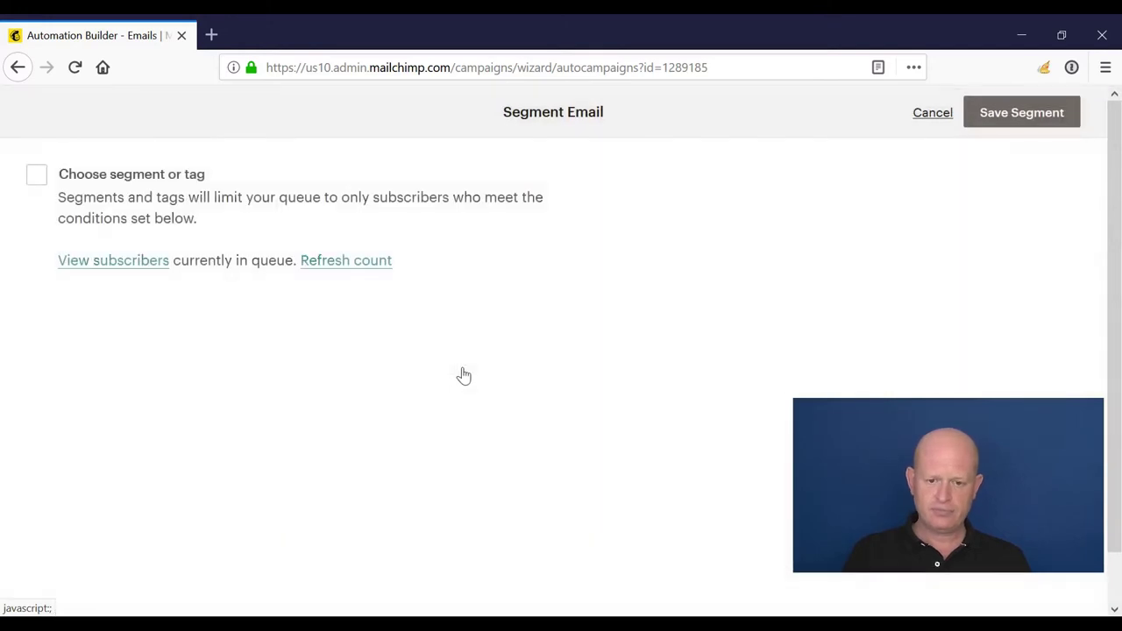
pyautogui.click(35, 176)
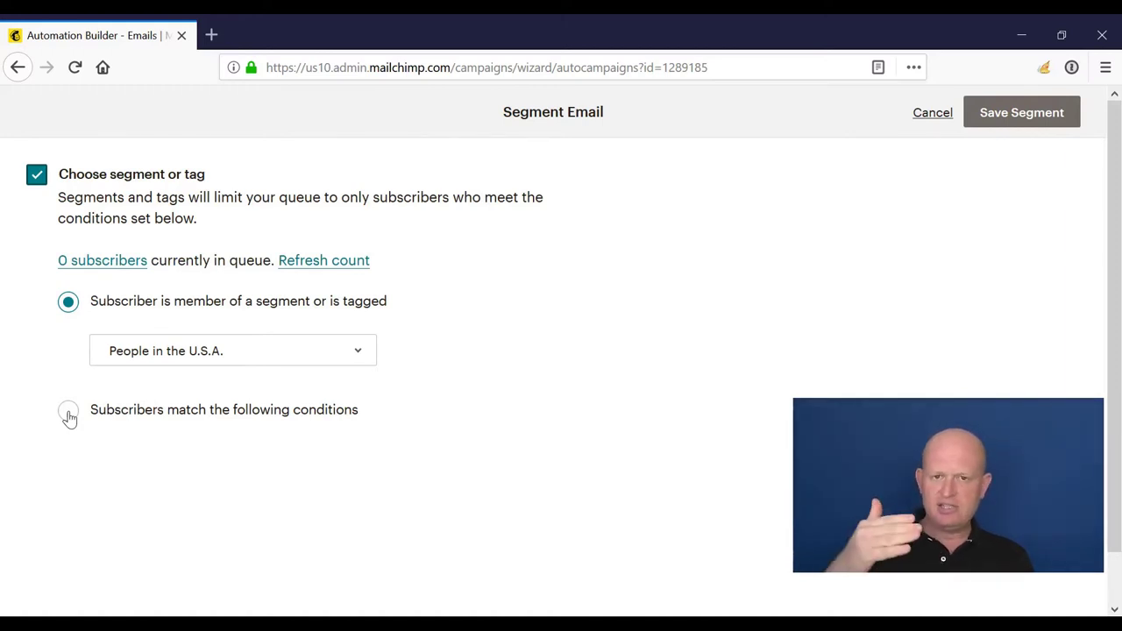
pyautogui.click(69, 416)
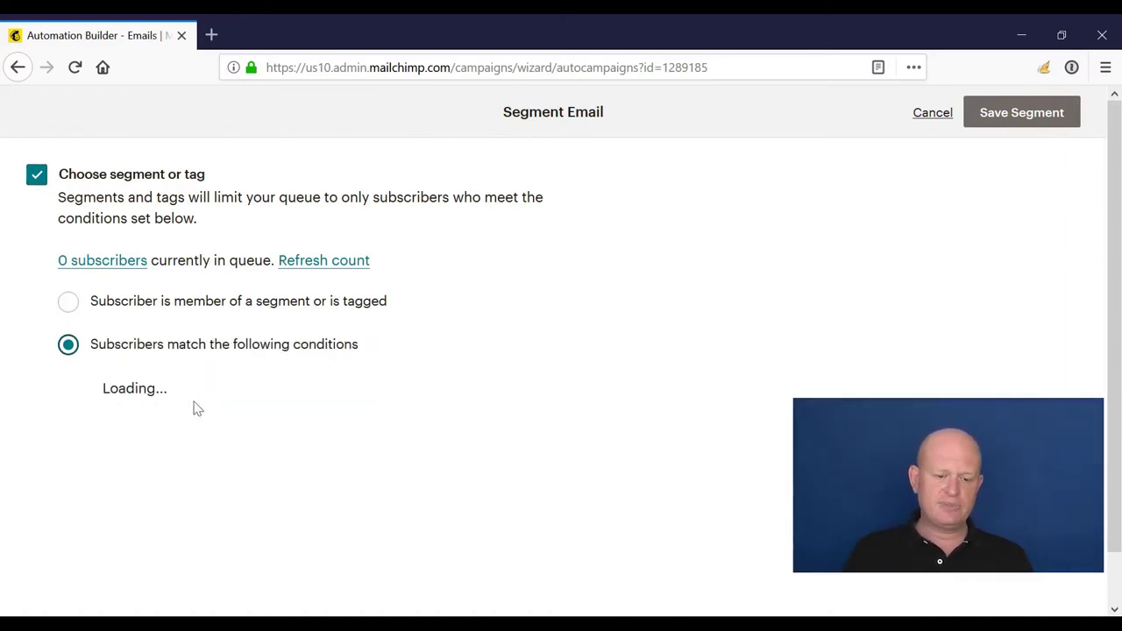
pyautogui.scroll(-1, 237, 372)
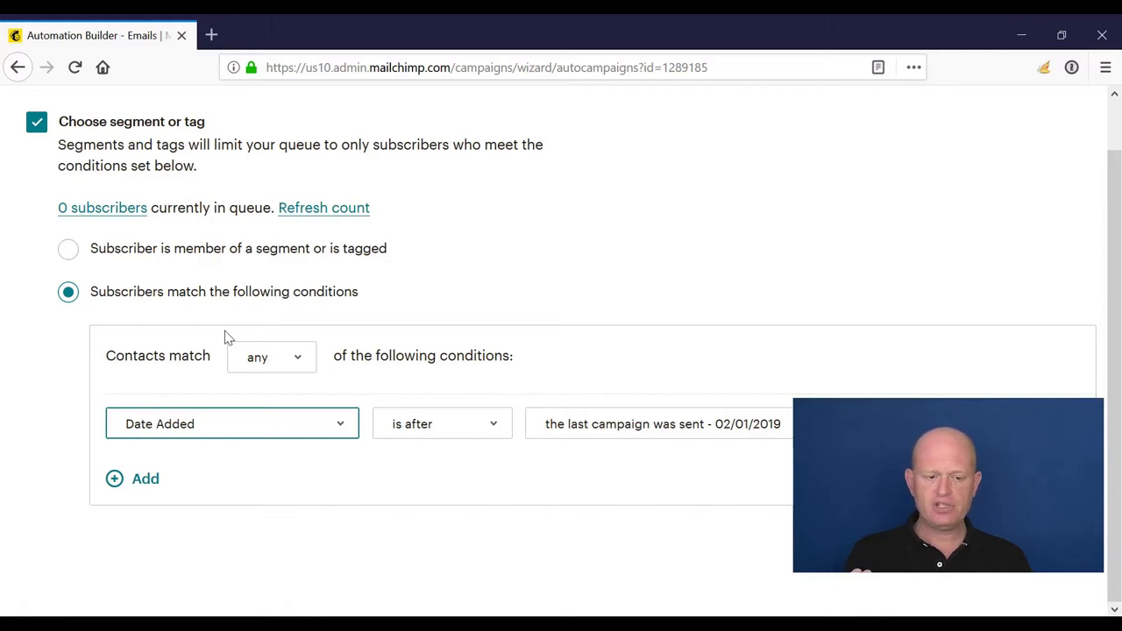
pyautogui.press('Down')
pyautogui.click(420, 426)
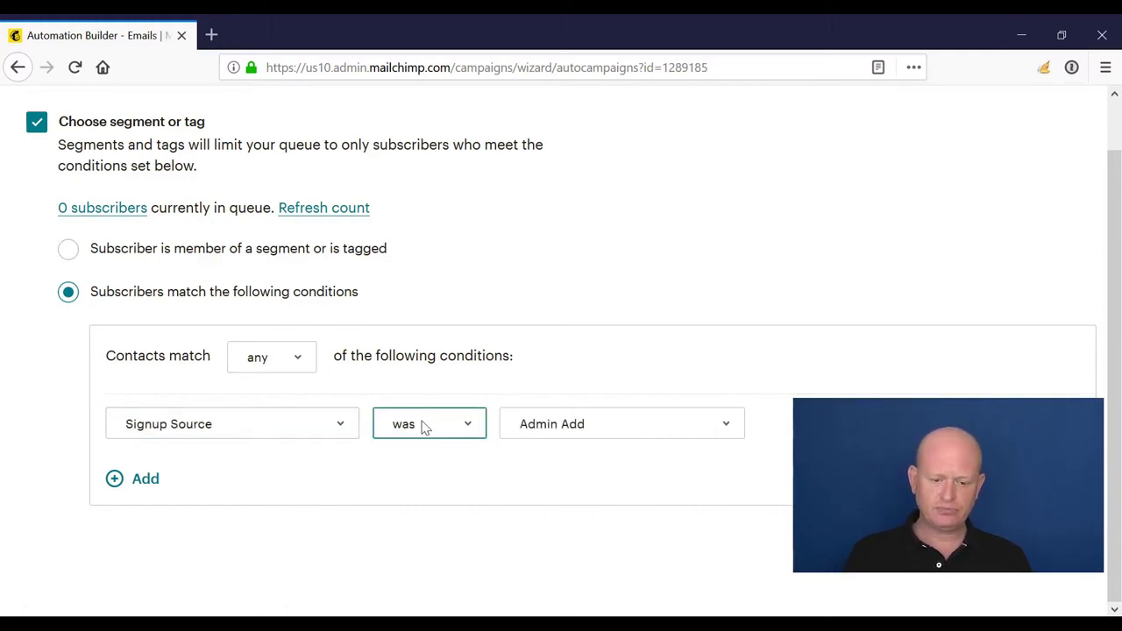
pyautogui.press('Tab')
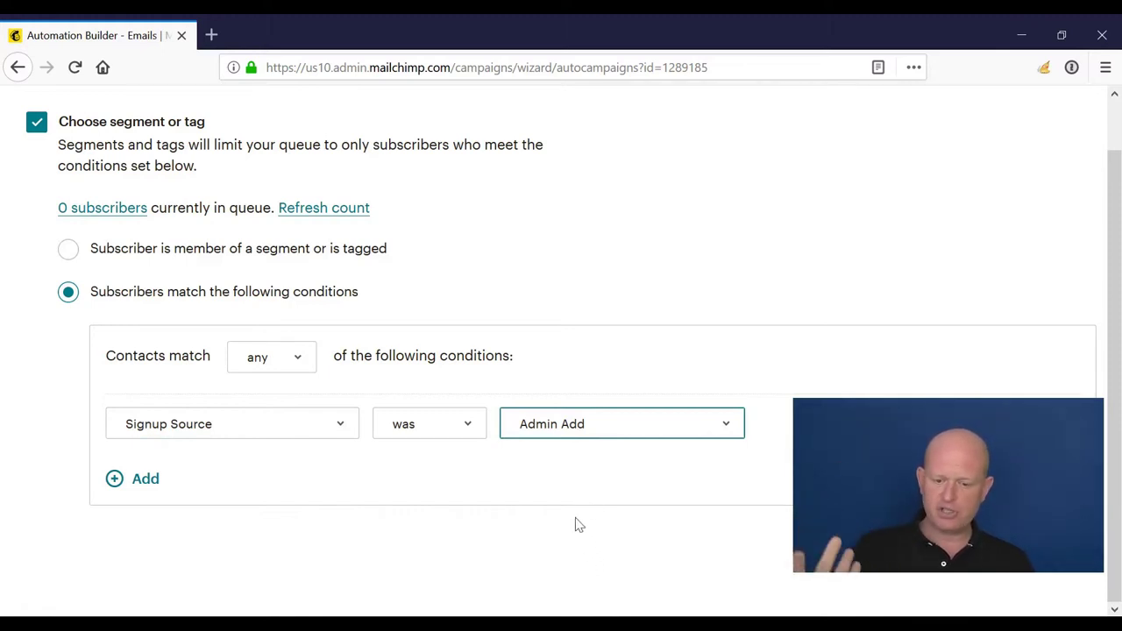
pyautogui.press('Down')
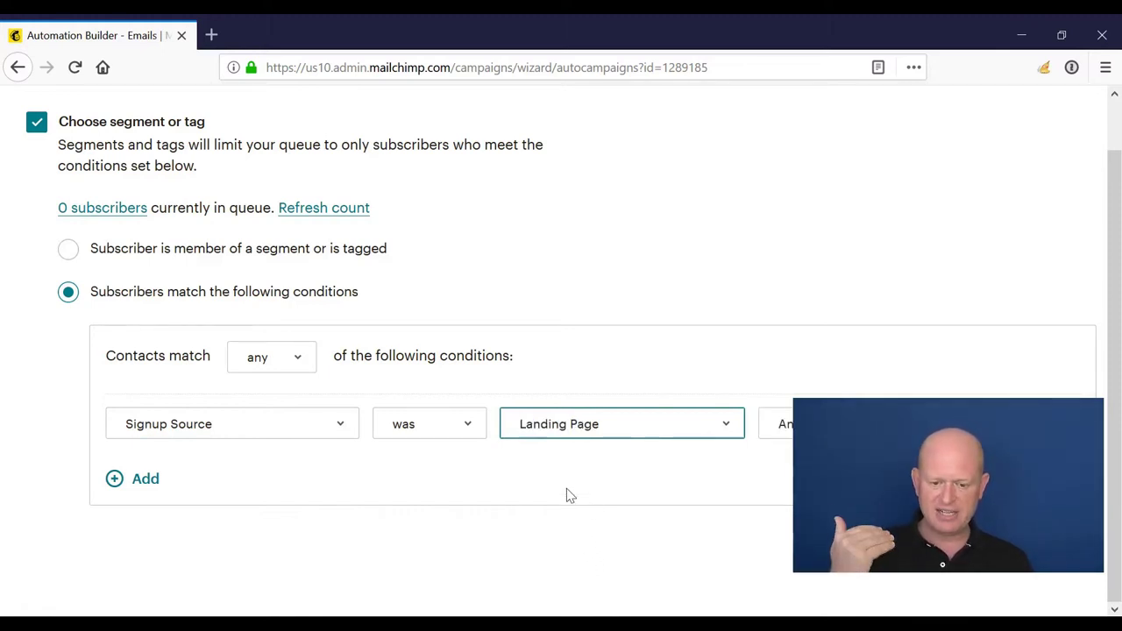
pyautogui.press('Tab')
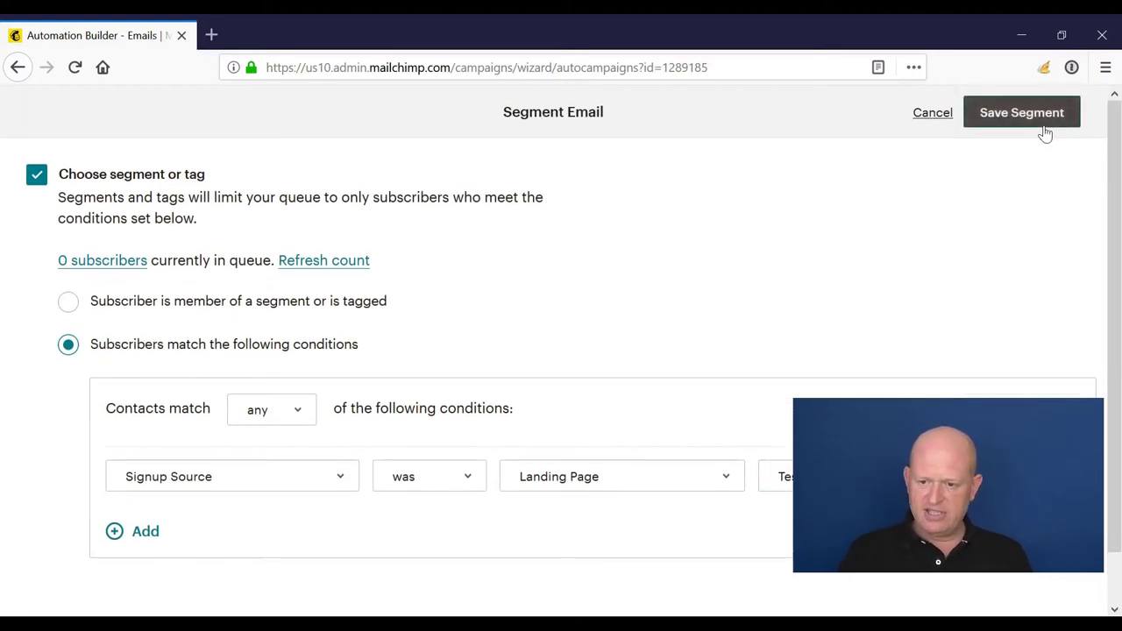
pyautogui.click(1045, 128)
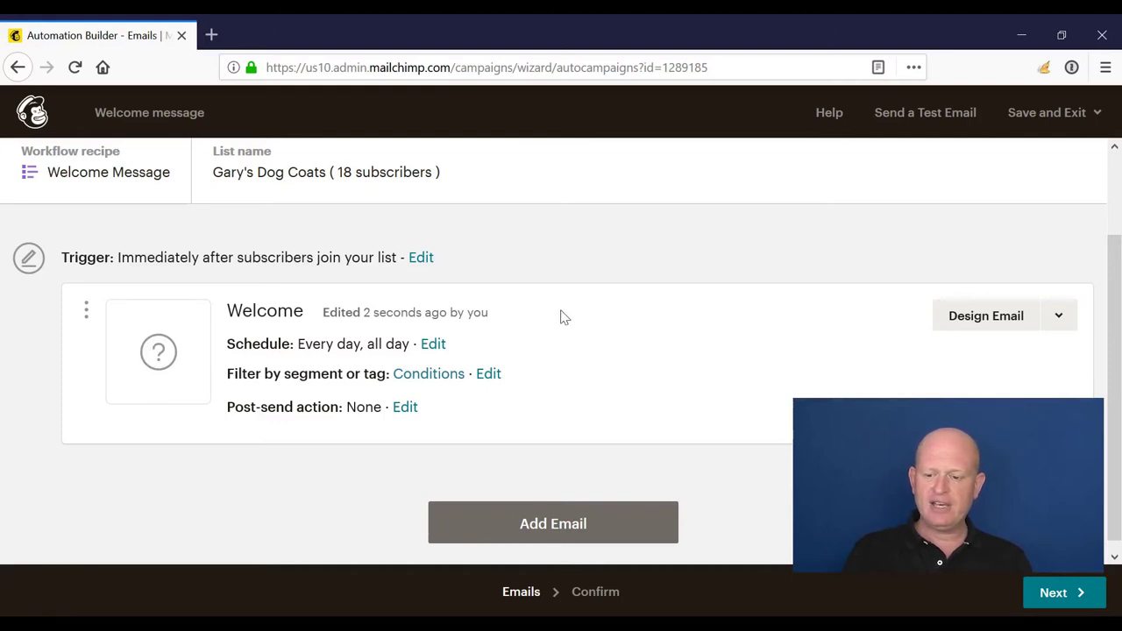
# Step: Start designing the Welcome email, entering the subject "Thanks for joining" and the preview text "Thanks for receiving our info"
pyautogui.click(975, 324)
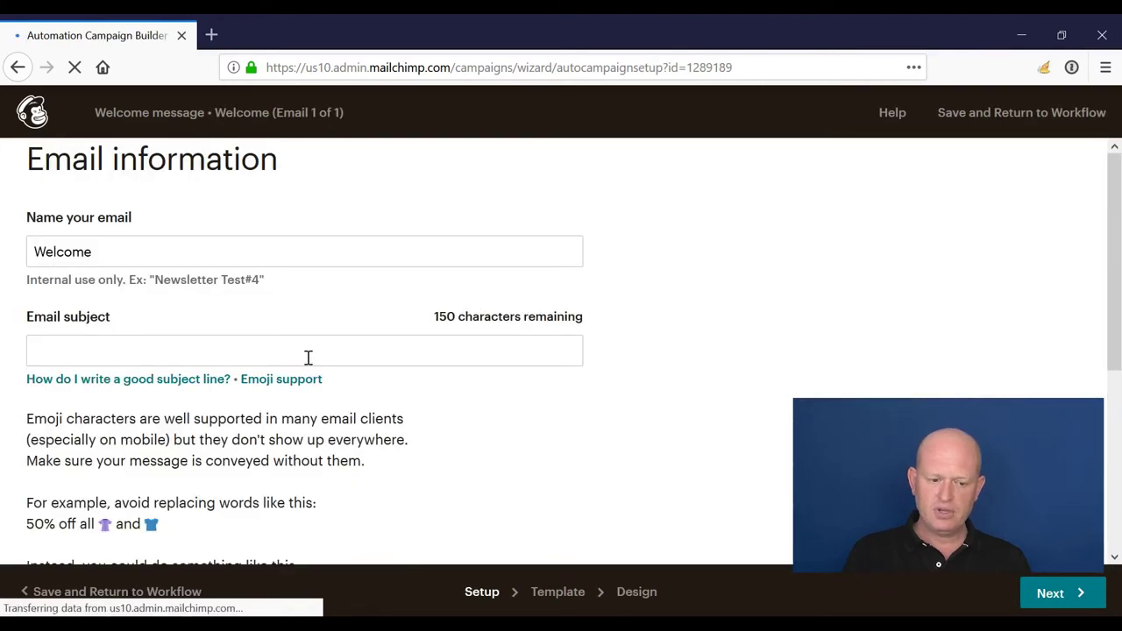
pyautogui.click(311, 351)
pyautogui.write('T')
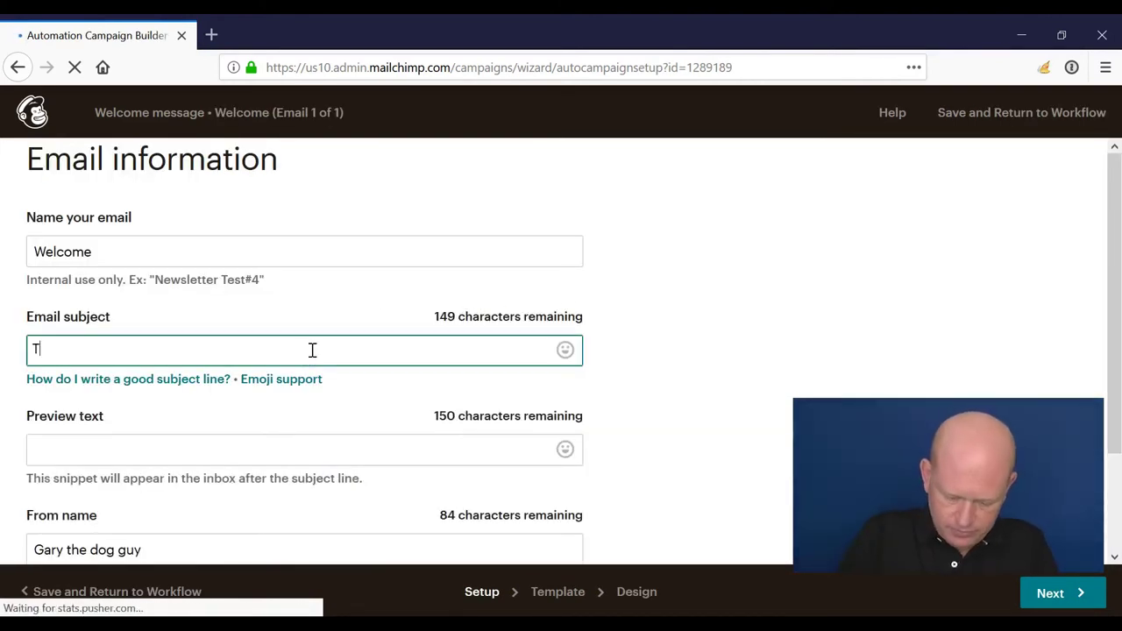
pyautogui.write('hks for joi')
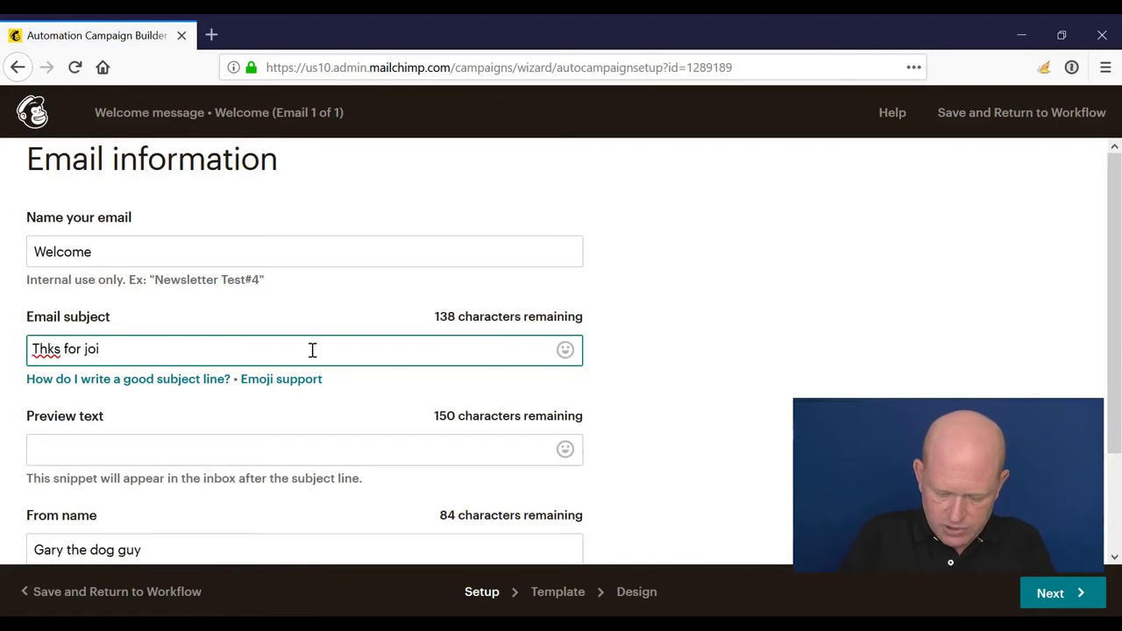
pyautogui.write('ning')
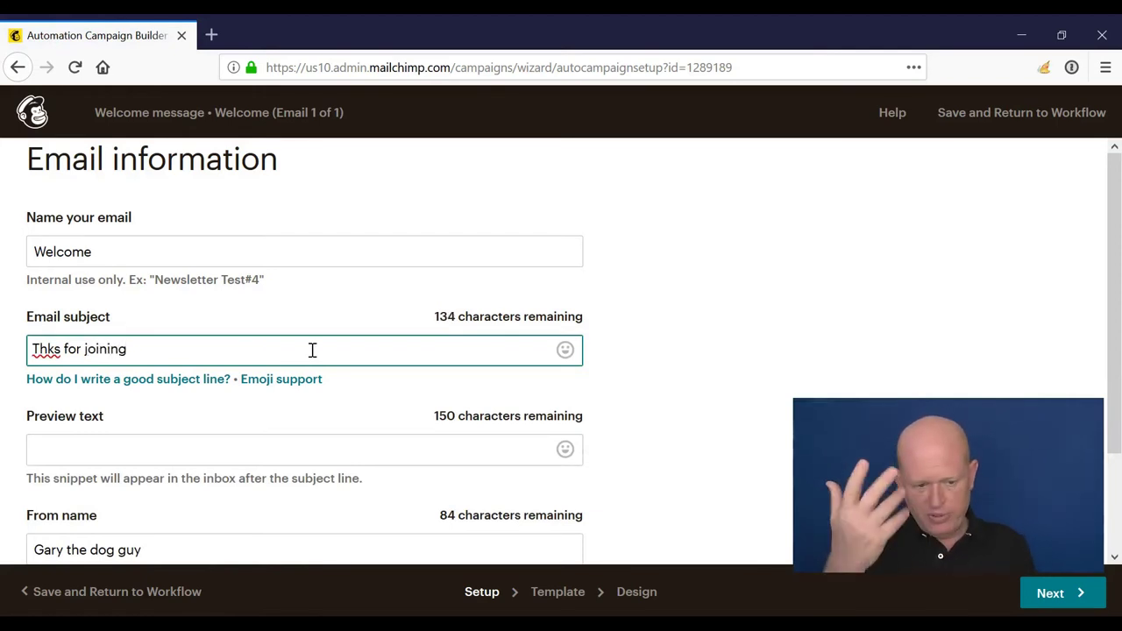
pyautogui.click(48, 349)
pyautogui.write('an')
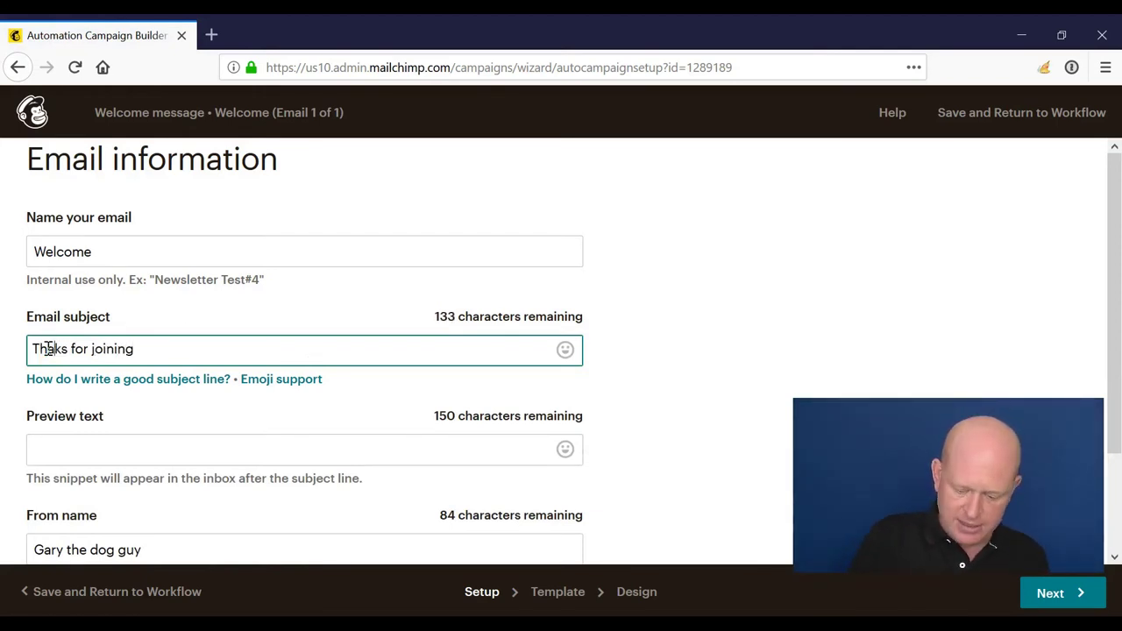
pyautogui.click(131, 456)
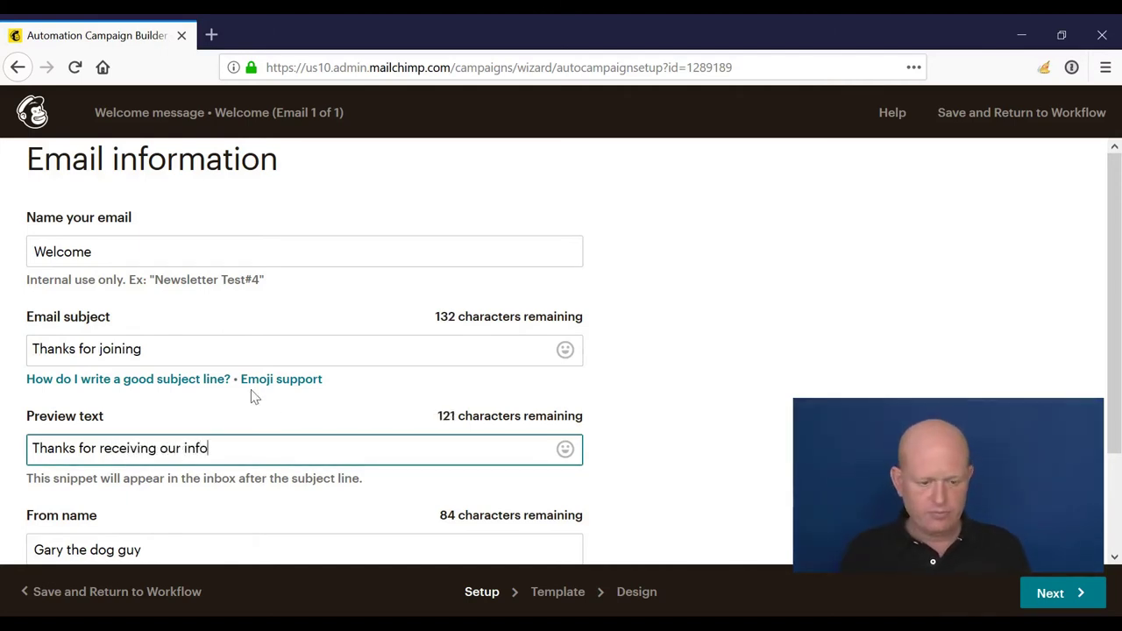
pyautogui.scroll(-2, 877, 561)
# Step: Proceed to template selection and choose the basic 1 Column layout for the Welcome email
pyautogui.click(1082, 599)
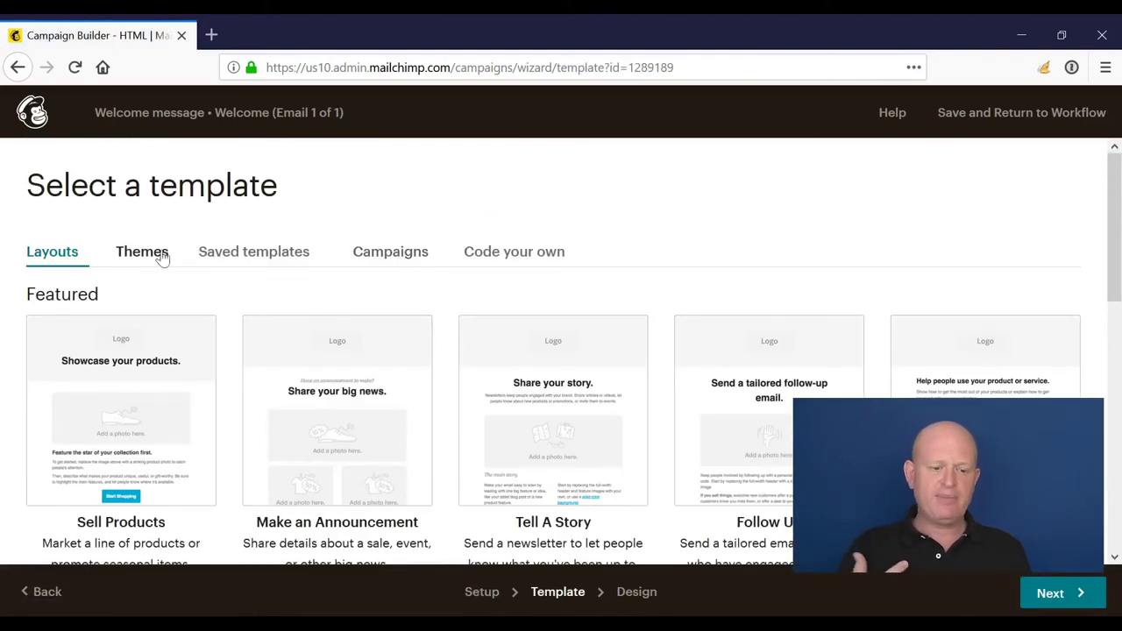
pyautogui.scroll(-3, 152, 339)
pyautogui.scroll(-3, 152, 338)
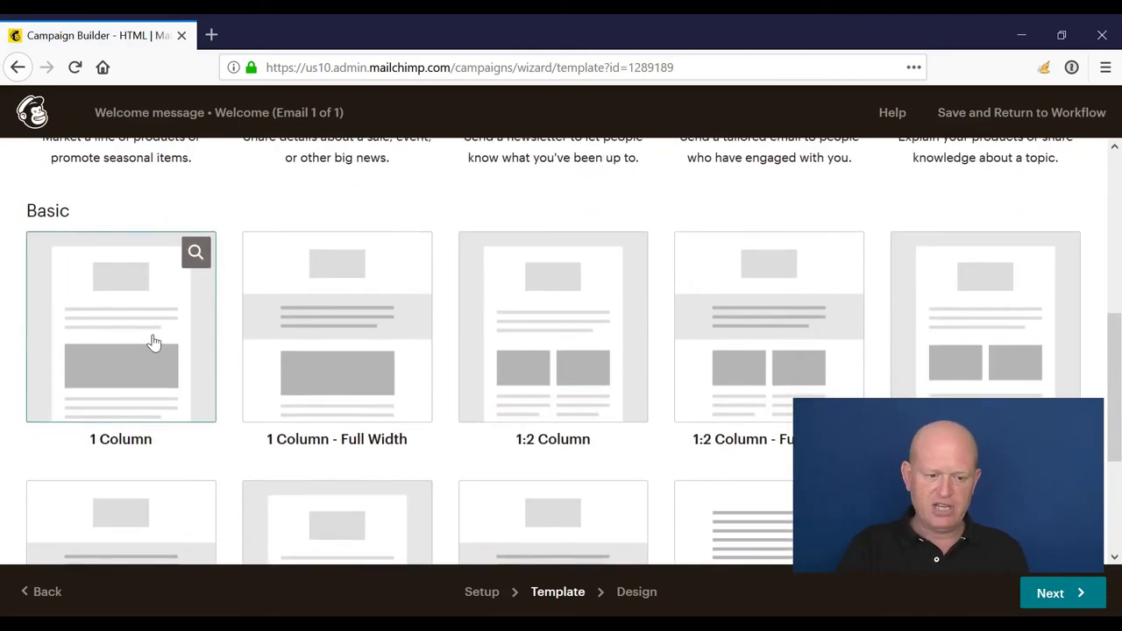
pyautogui.click(153, 341)
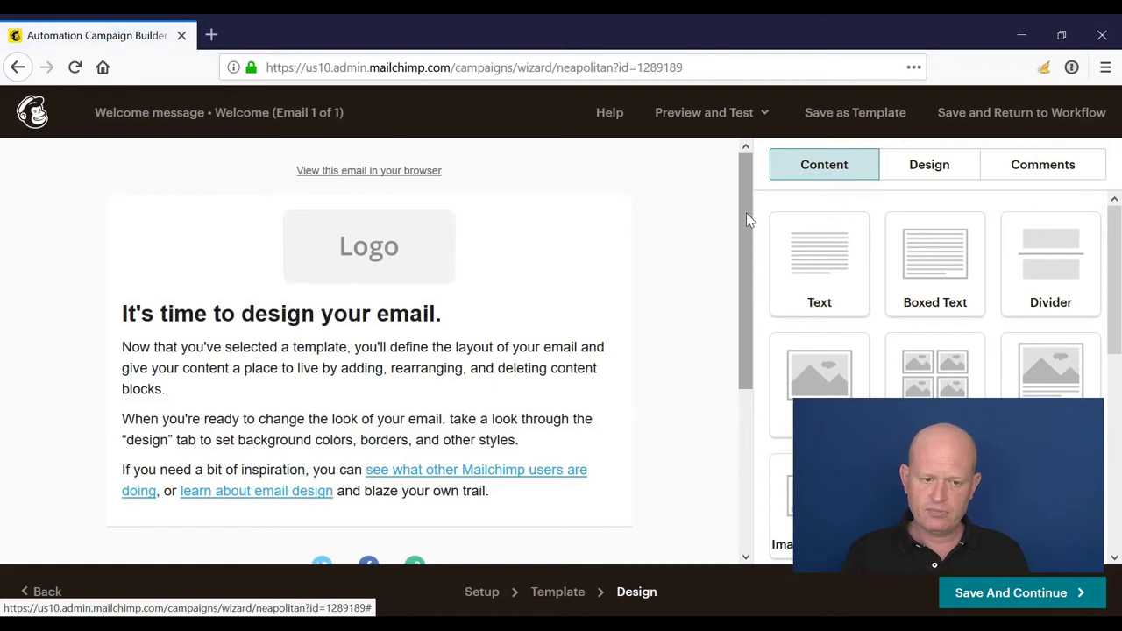
pyautogui.moveTo(383, 230)
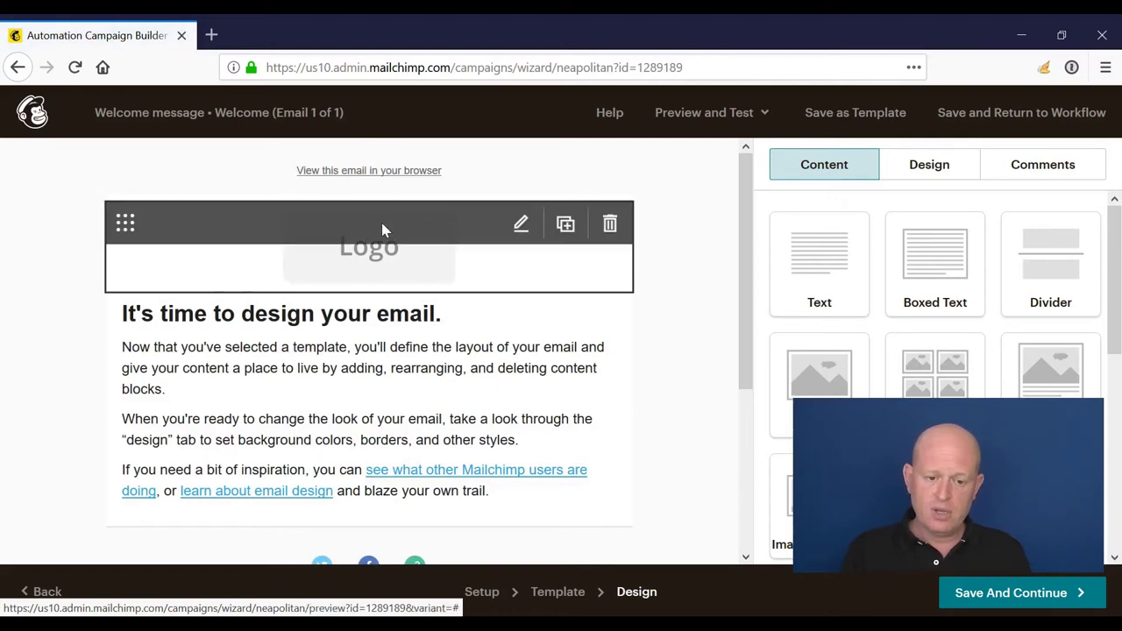
pyautogui.click(442, 248)
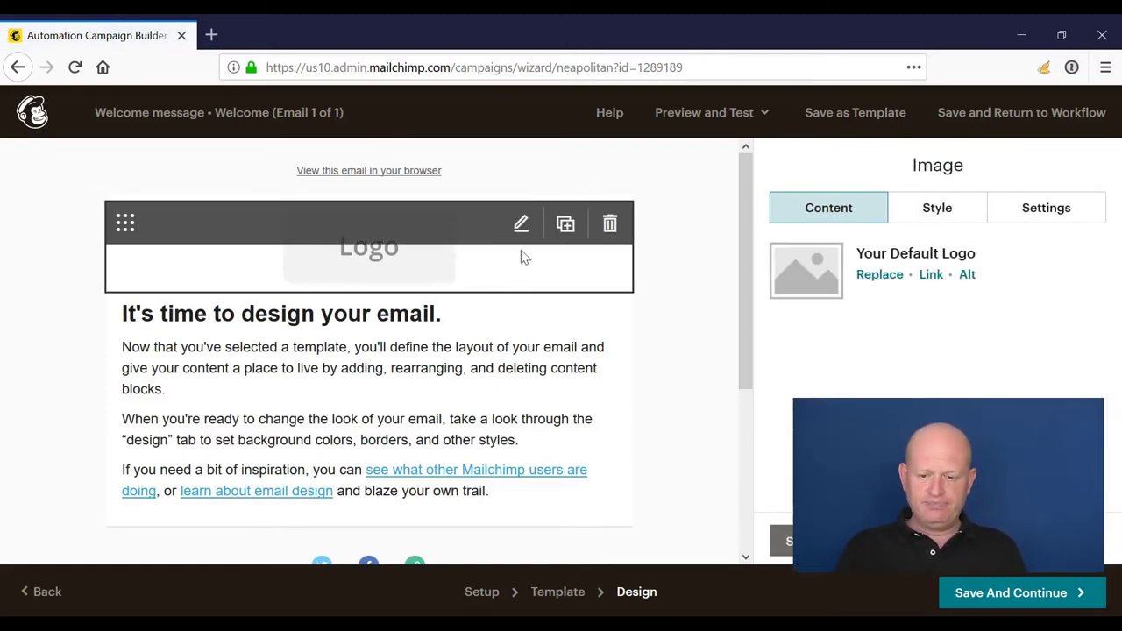
pyautogui.click(890, 276)
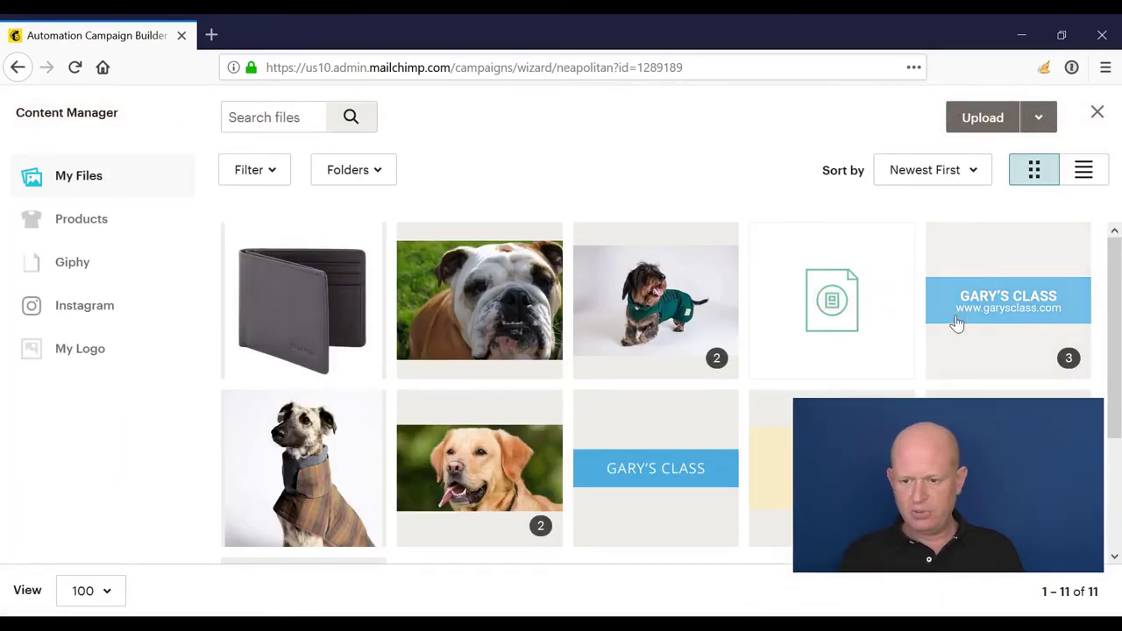
pyautogui.click(973, 120)
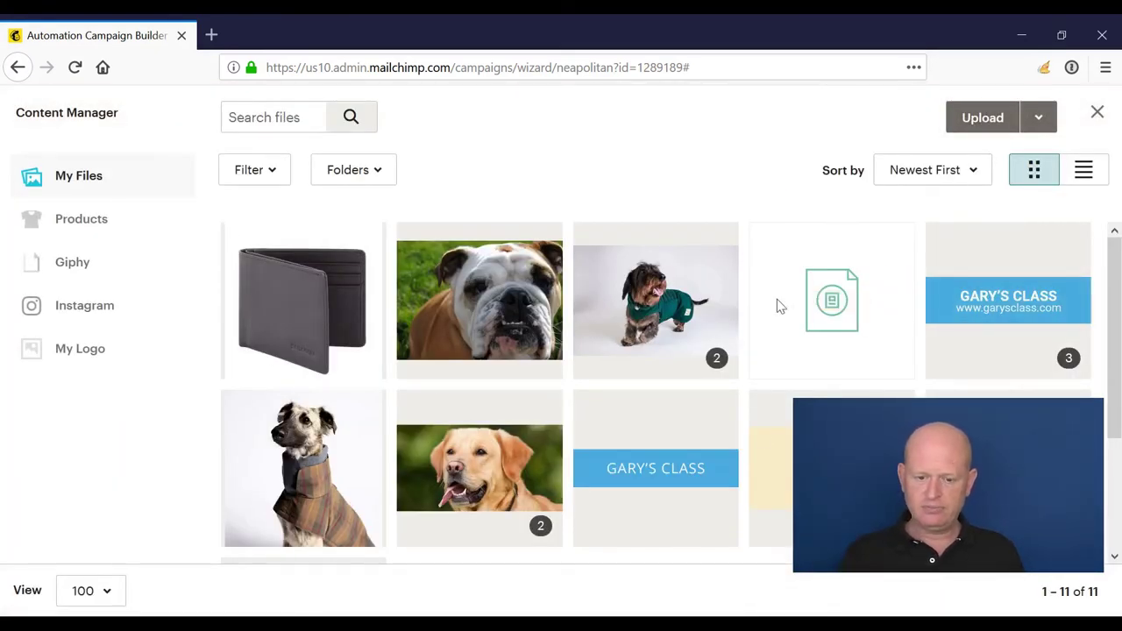
pyautogui.click(999, 309)
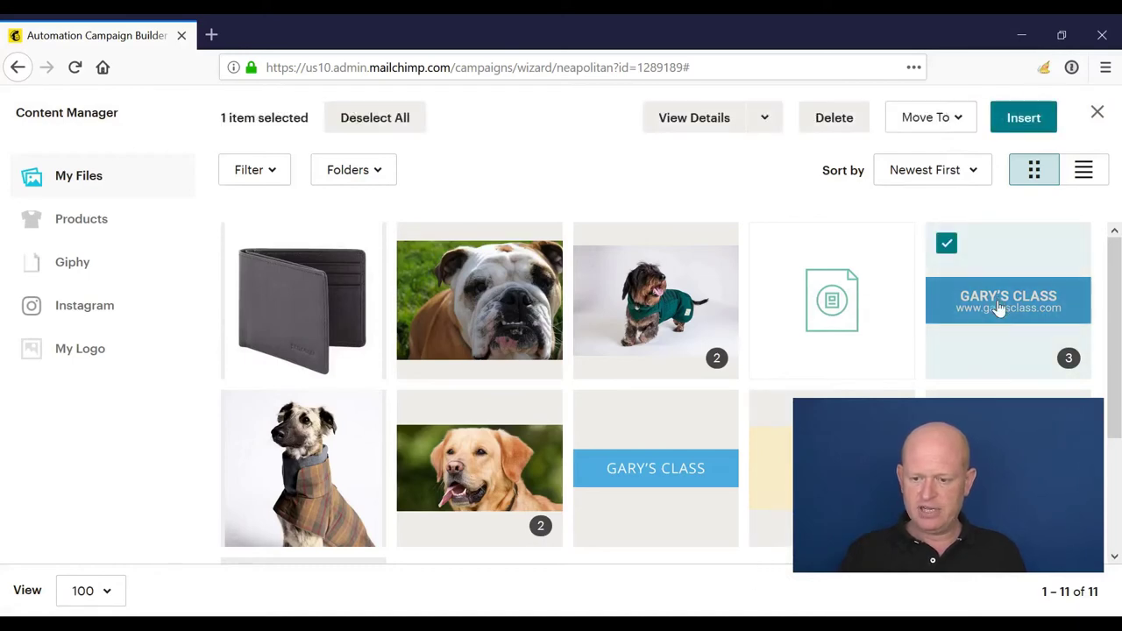
pyautogui.click(1031, 119)
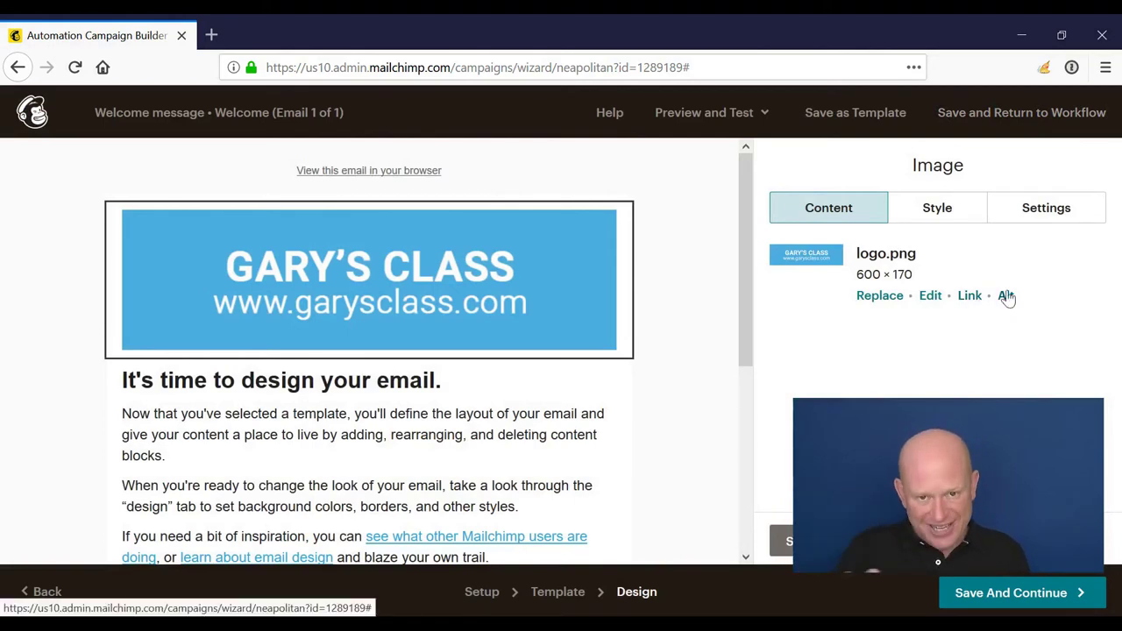
# Step: Change the email's heading text to "Yes, we'll be near you soon..."
pyautogui.click(424, 385)
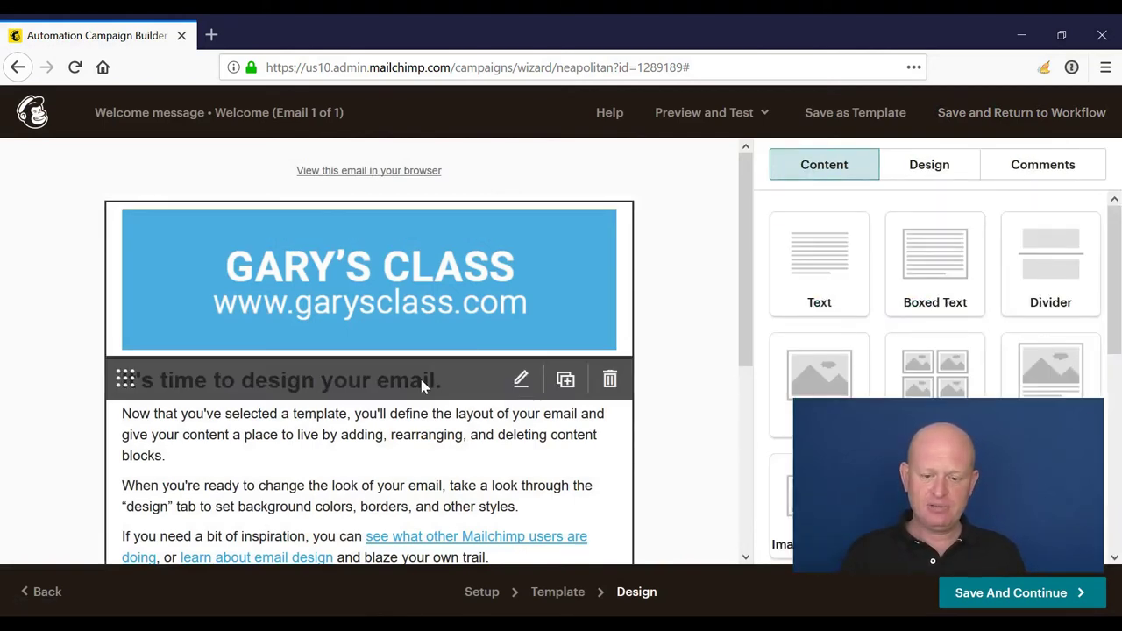
pyautogui.moveTo(762, 338); pyautogui.dragTo(1031, 330)
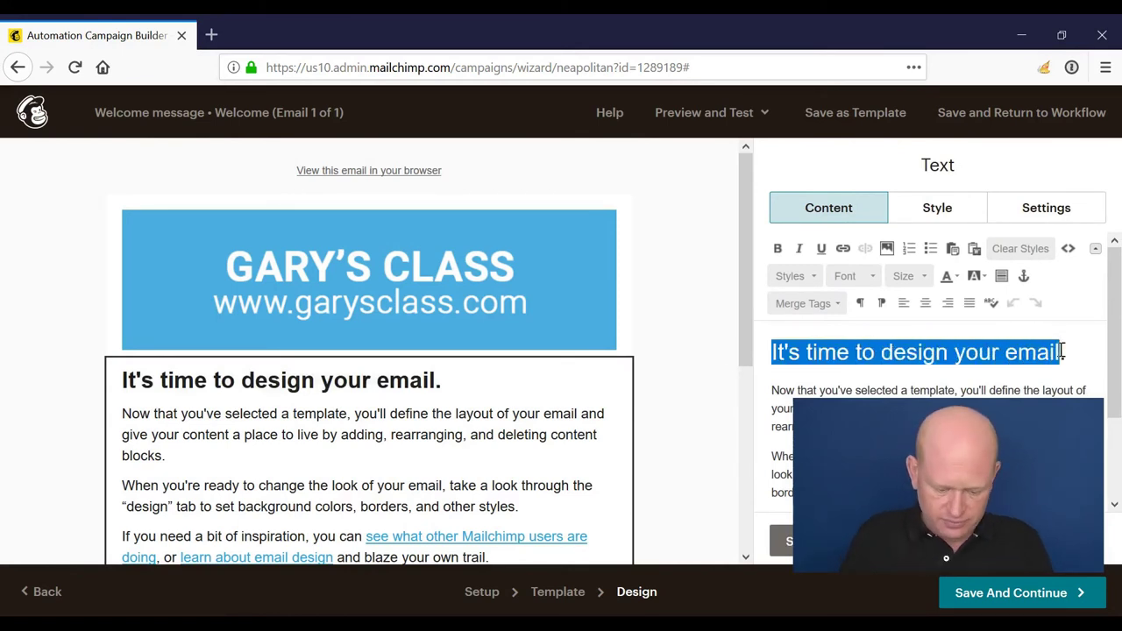
pyautogui.write('Tes')
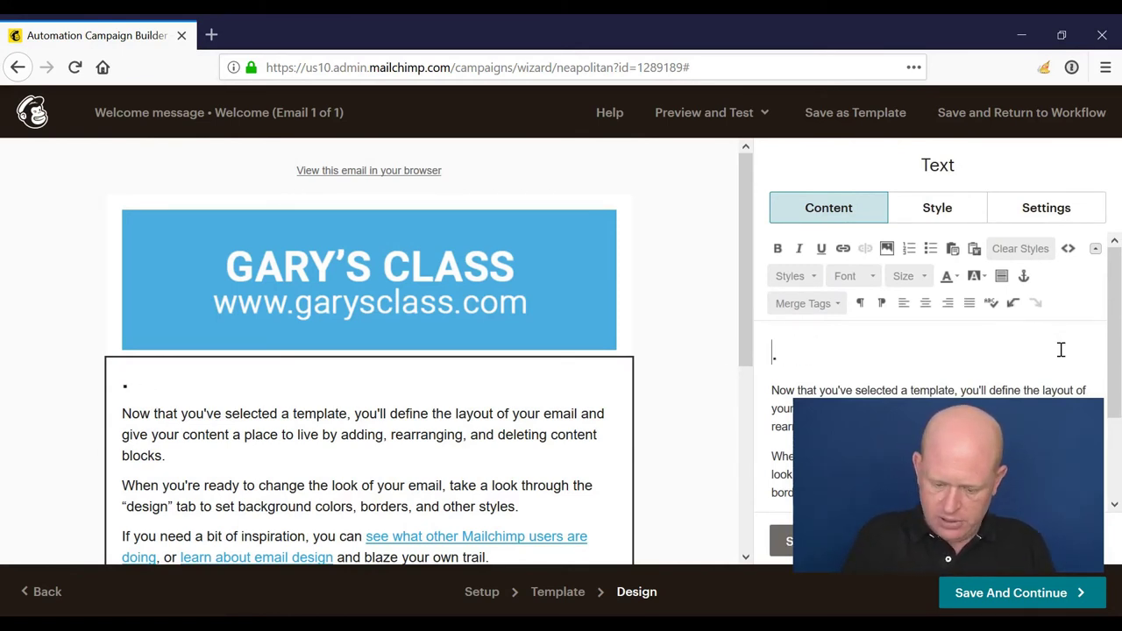
pyautogui.write("es, we'l")
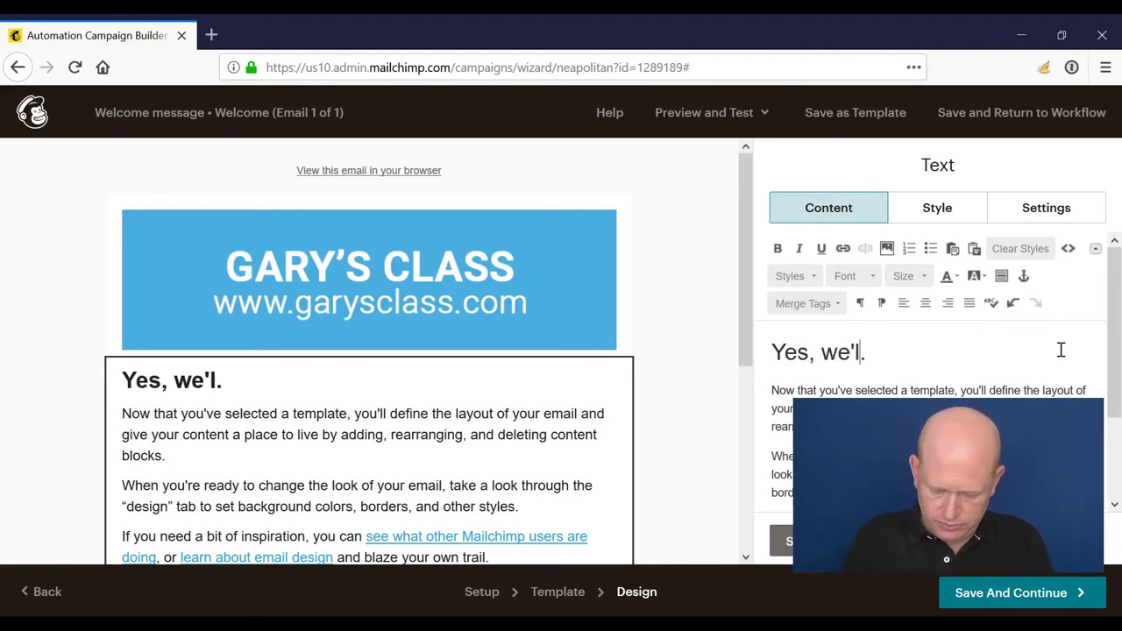
pyautogui.write('l be near you ')
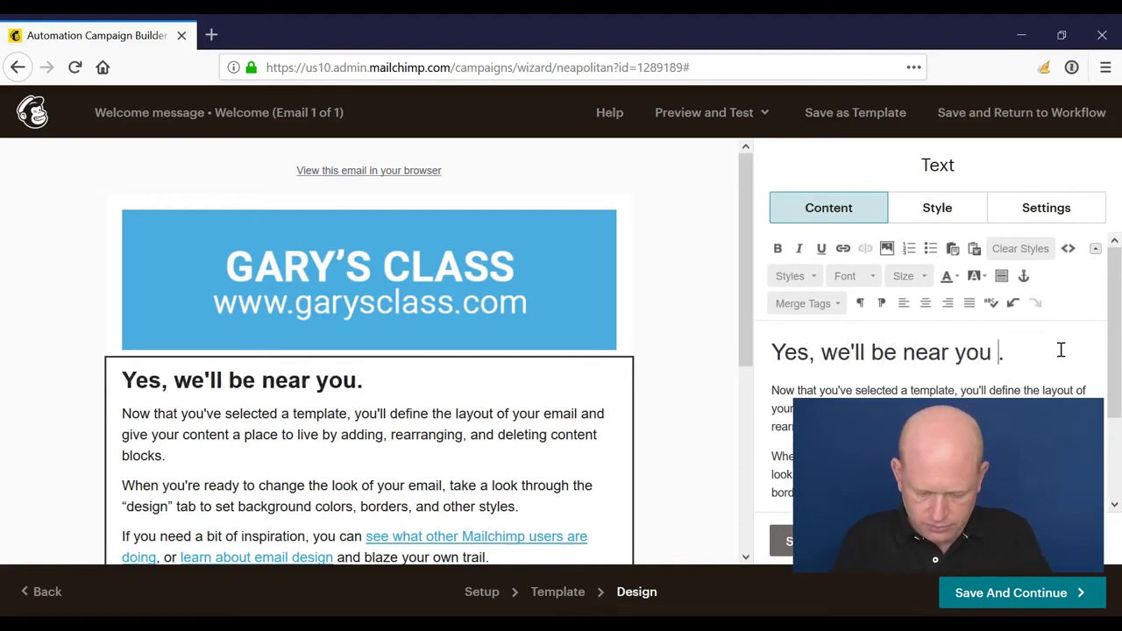
pyautogui.write('doon')
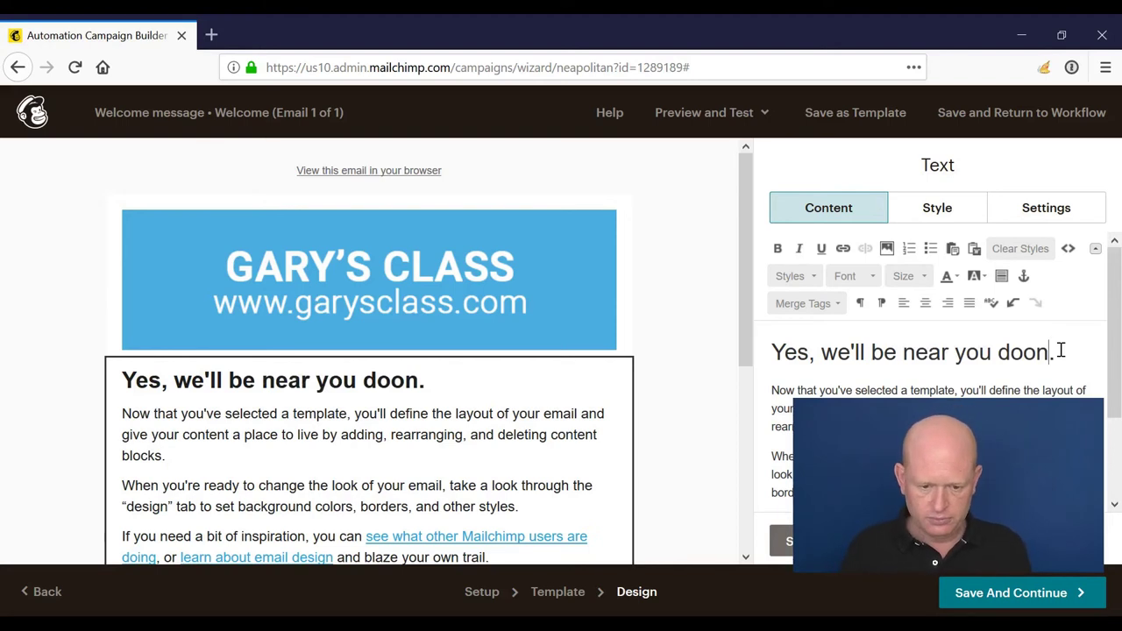
pyautogui.press('BackSpace')
pyautogui.press('BackSpace')
pyautogui.press('BackSpace')
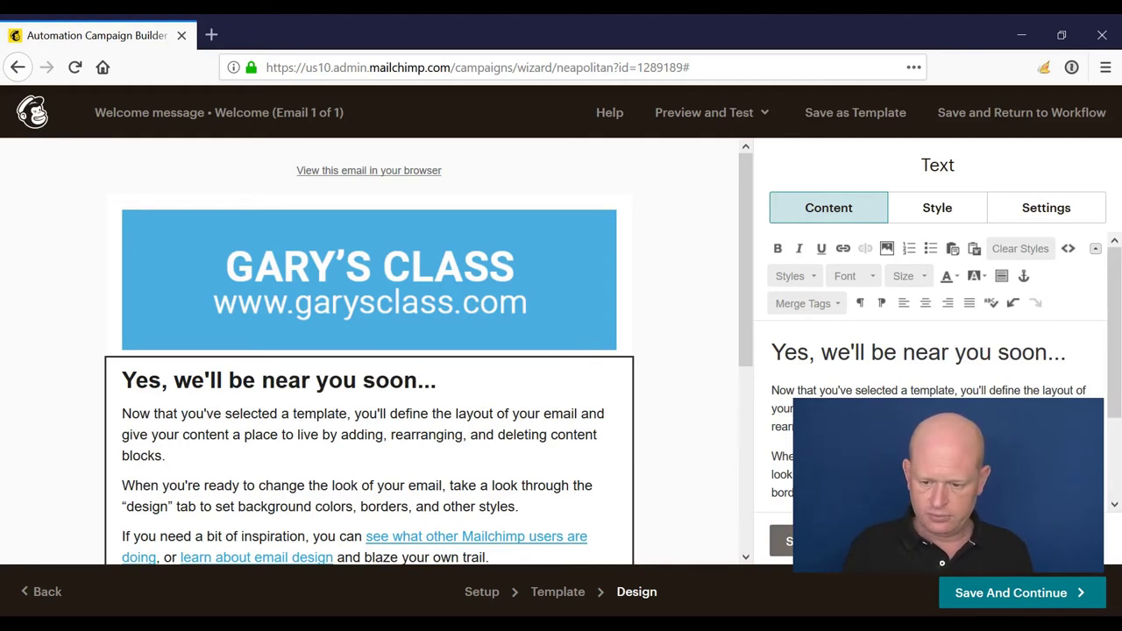
# Step: Replace the body paragraphs below the heading with "We look forward to meeting you *|FNAME|*.", inserting the First Name merge tag
pyautogui.moveTo(773, 391); pyautogui.dragTo(877, 509)
pyautogui.write('We look forward to meeting you')
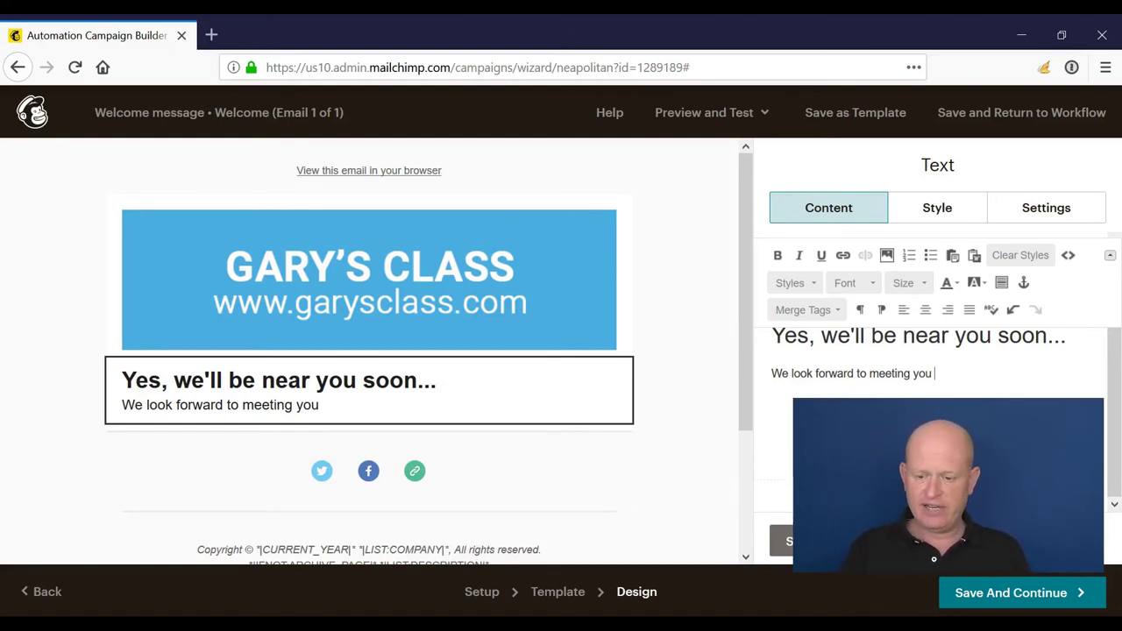
pyautogui.click(814, 312)
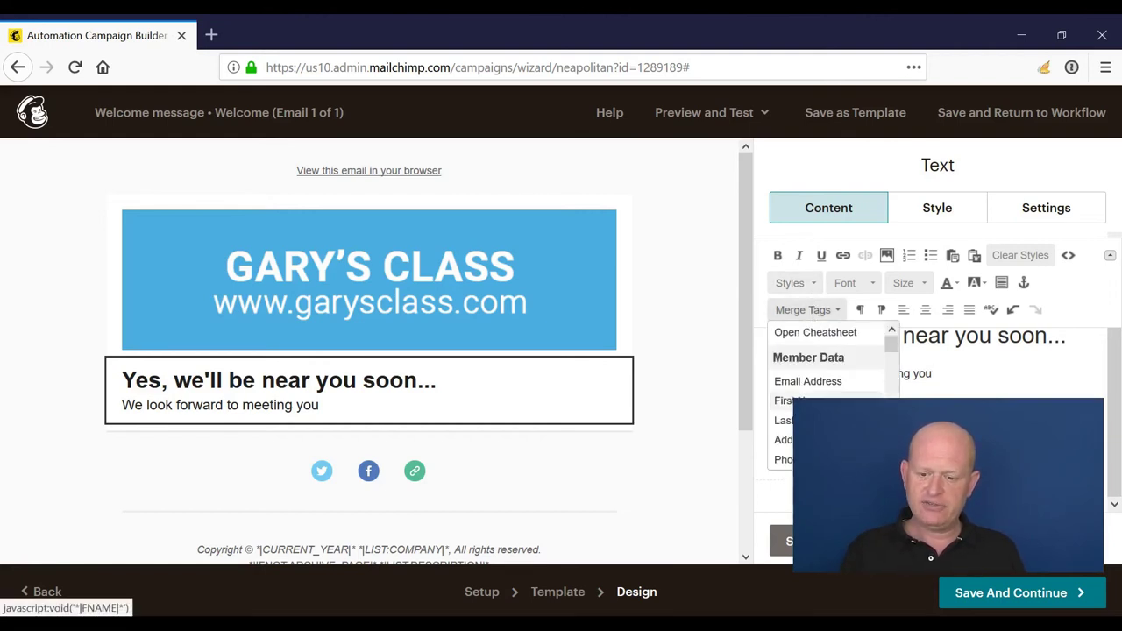
pyautogui.click(790, 401)
pyautogui.write('.')
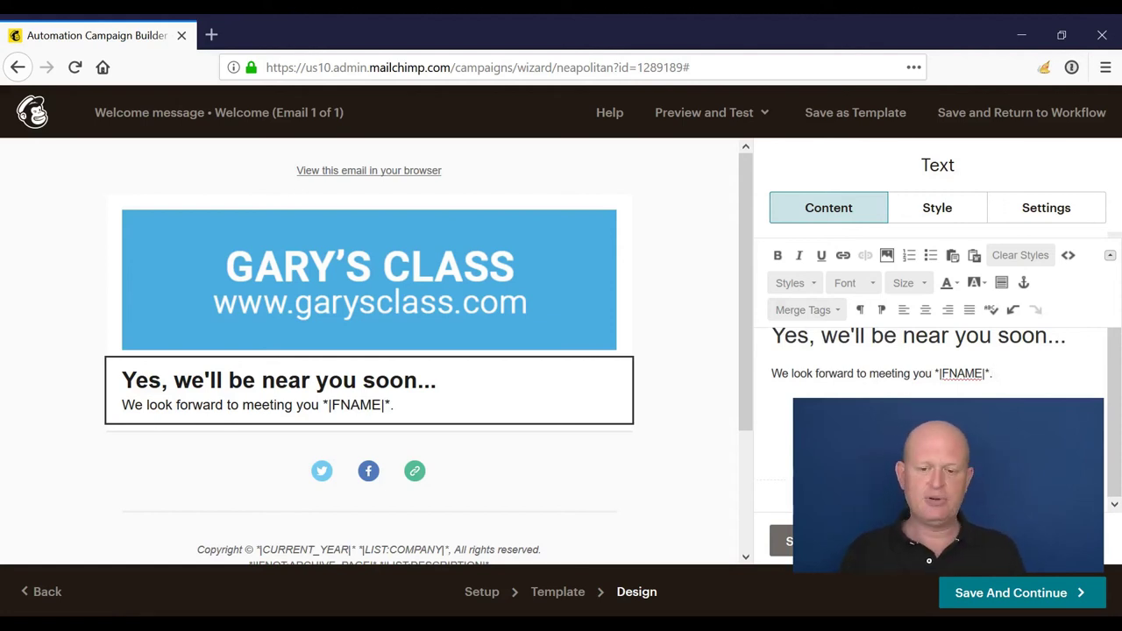
# Step: Look over the preview and test options, and save the text block and email design to return to the Welcome message workflow
pyautogui.click(743, 114)
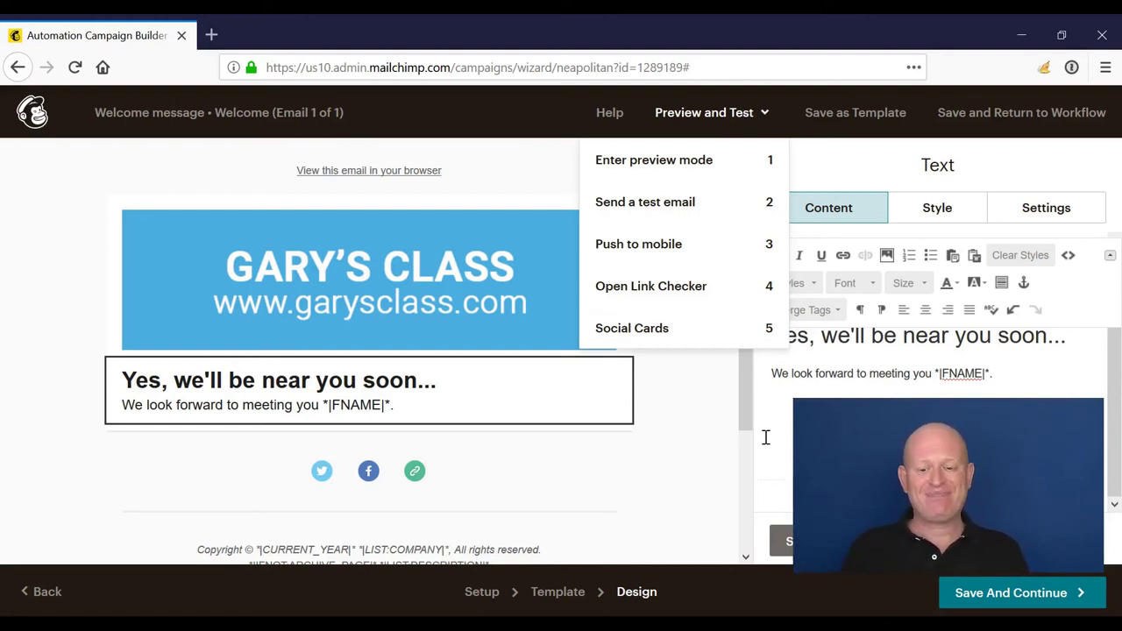
pyautogui.click(781, 541)
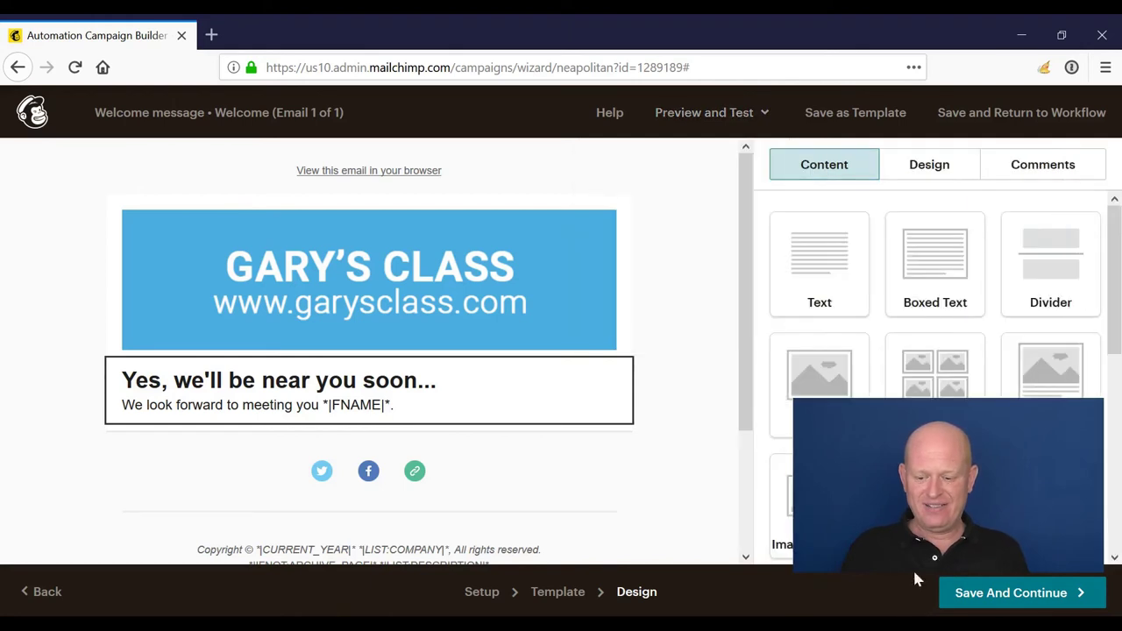
pyautogui.click(997, 594)
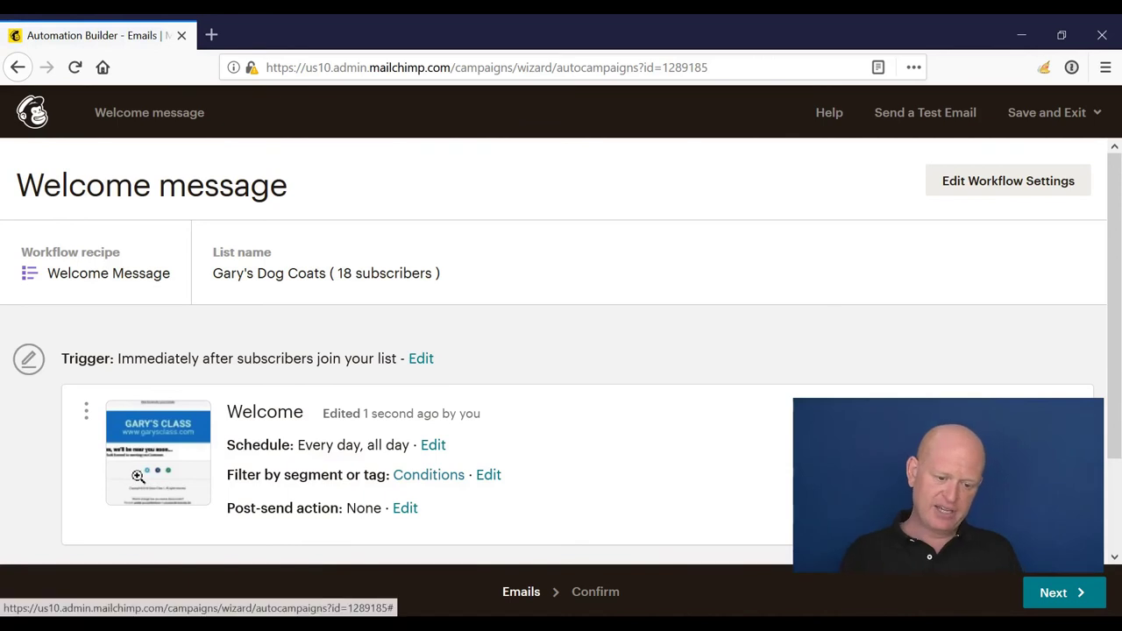
# Step: Proceed to the workflow's confirmation review and start sending the Welcome message automation to the Gary's Dog Coats list
pyautogui.scroll(-3, 267, 372)
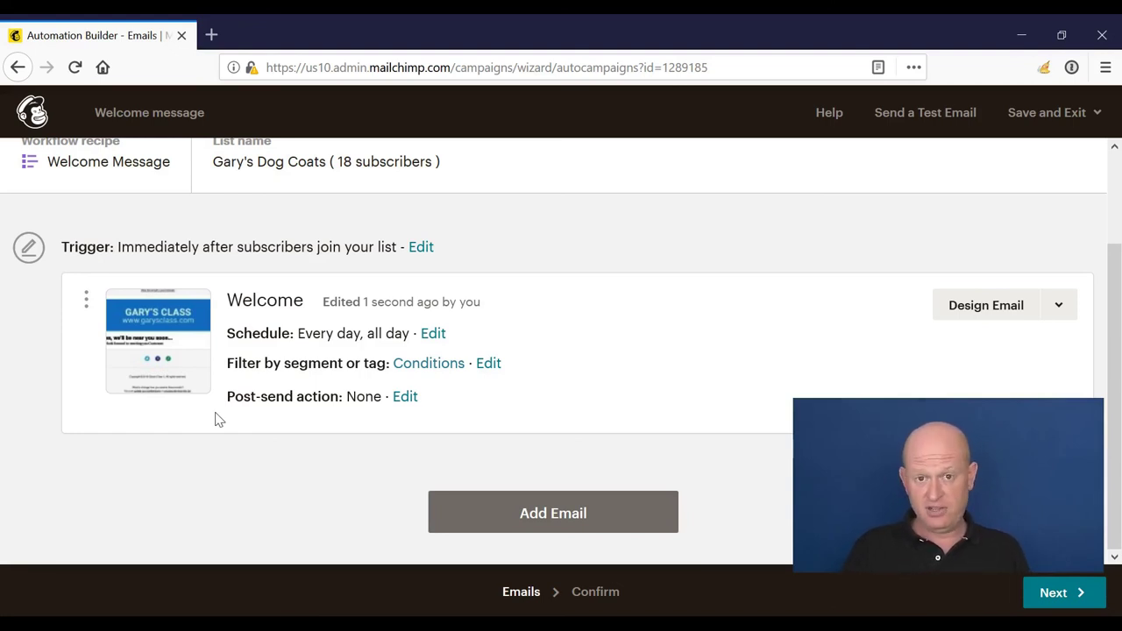
pyautogui.click(1031, 595)
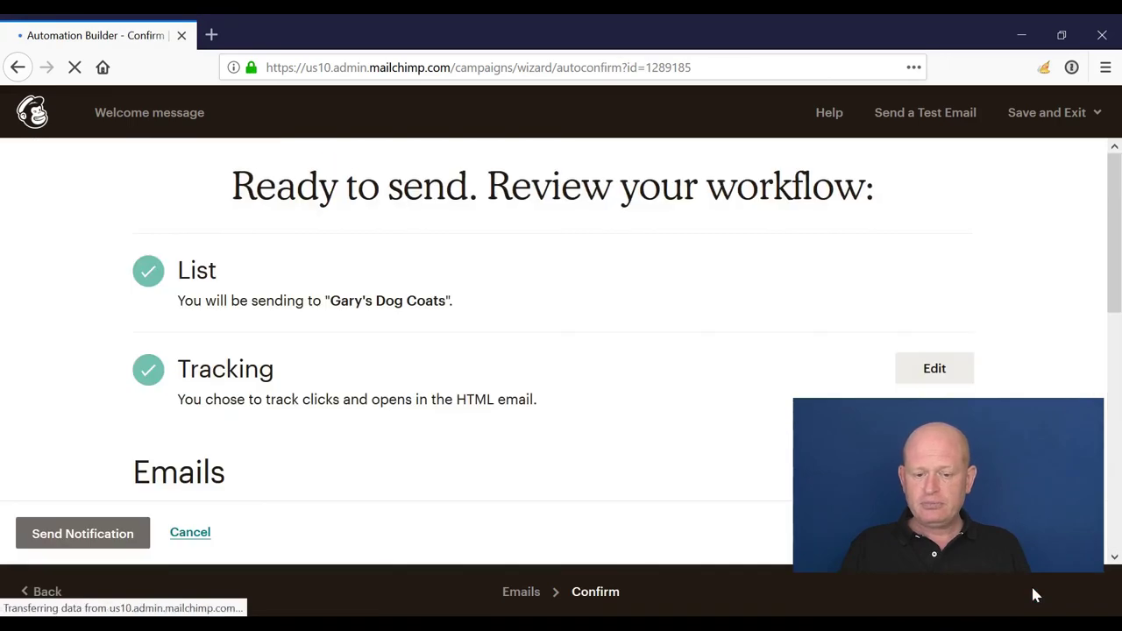
pyautogui.scroll(-3, 596, 351)
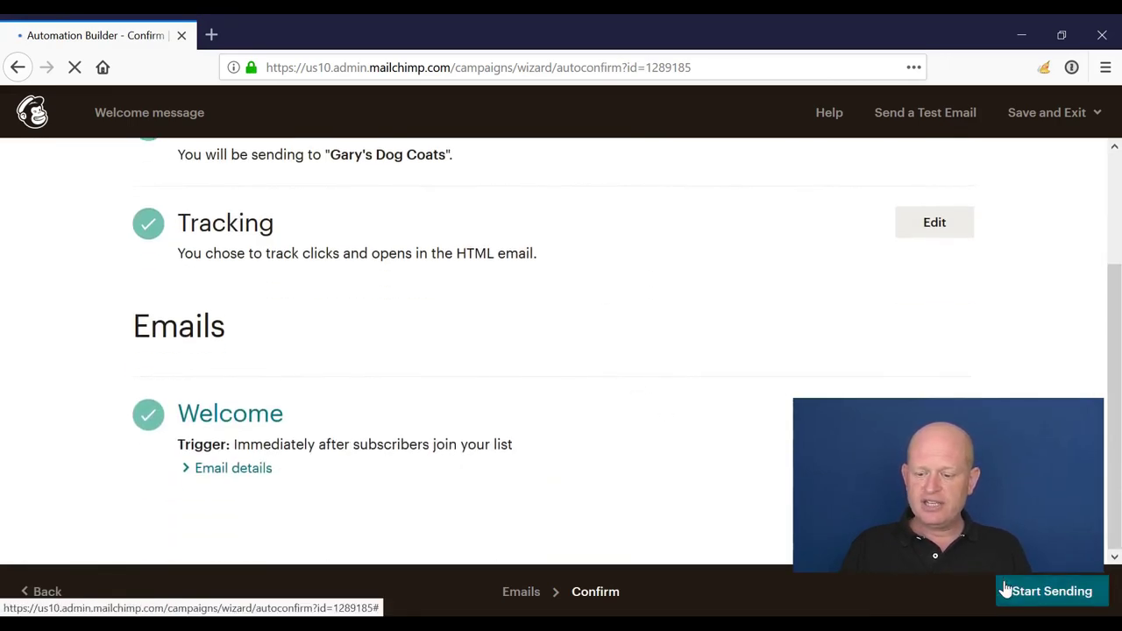
pyautogui.click(1007, 591)
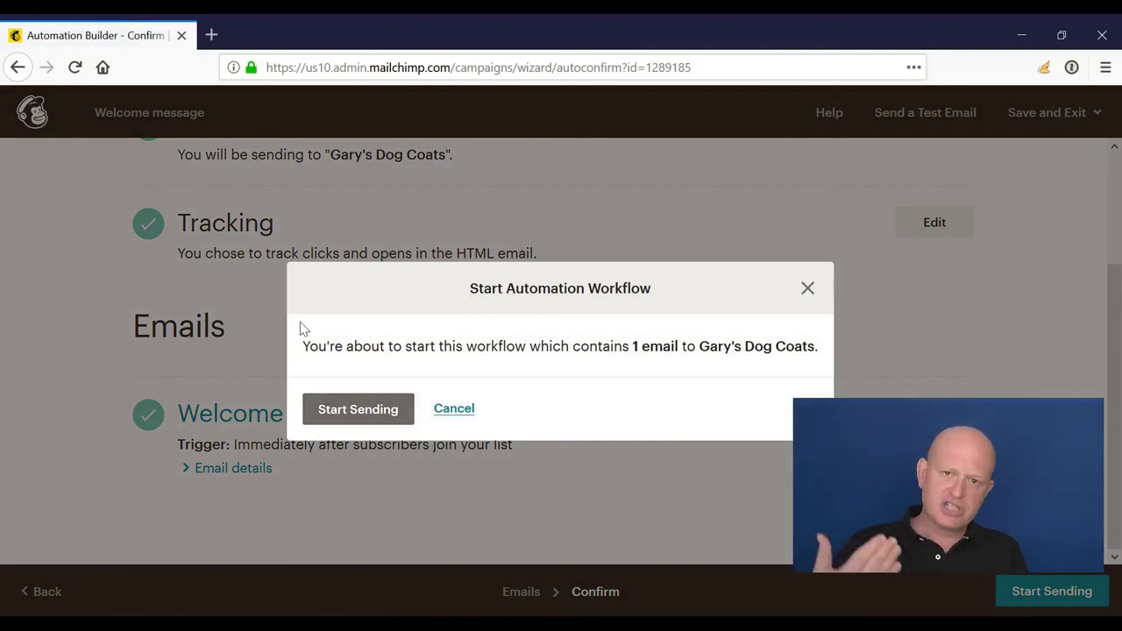
pyautogui.click(368, 420)
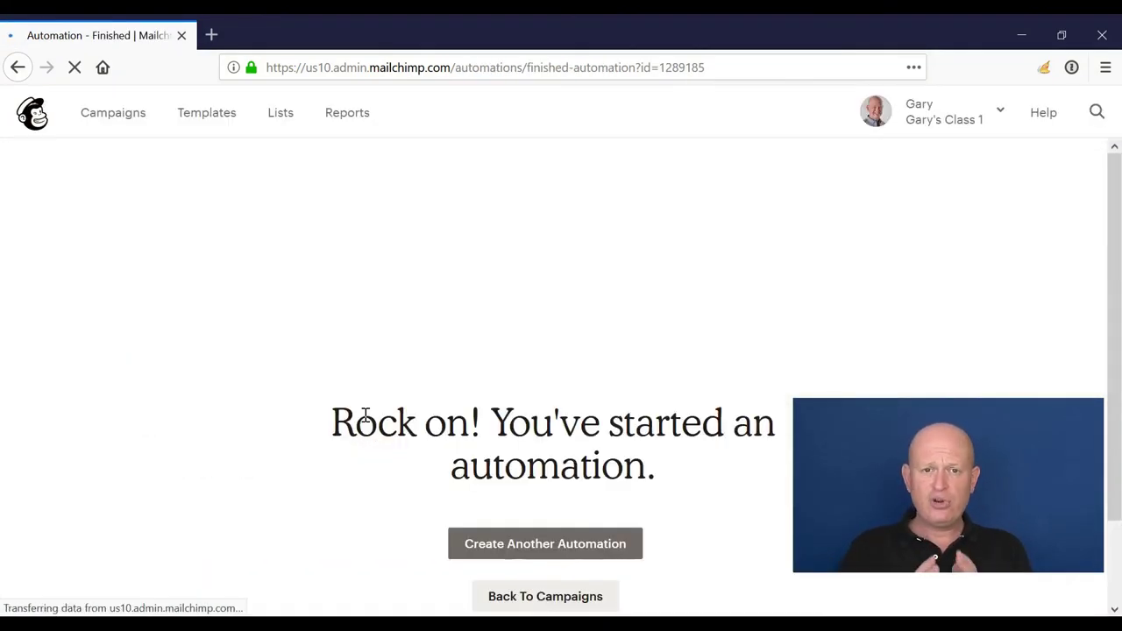